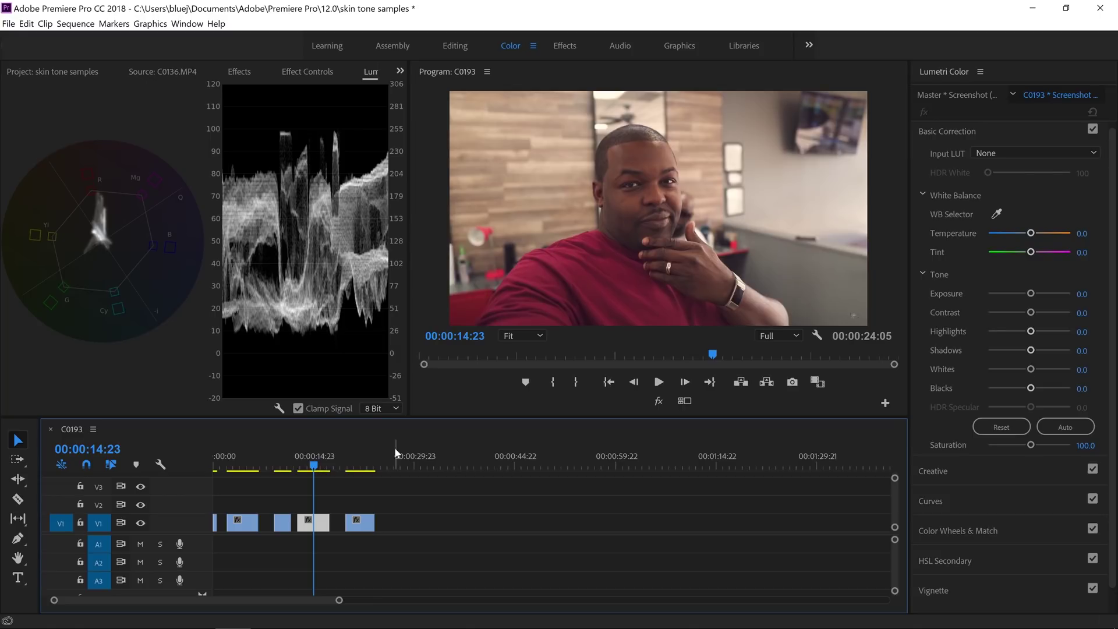
Step: Show the last clip, C0281, and check which Lumetri Scopes are enabled
{"action": "left_click_drag", "start_coordinate": [344, 467], "coordinate": [356, 468]}
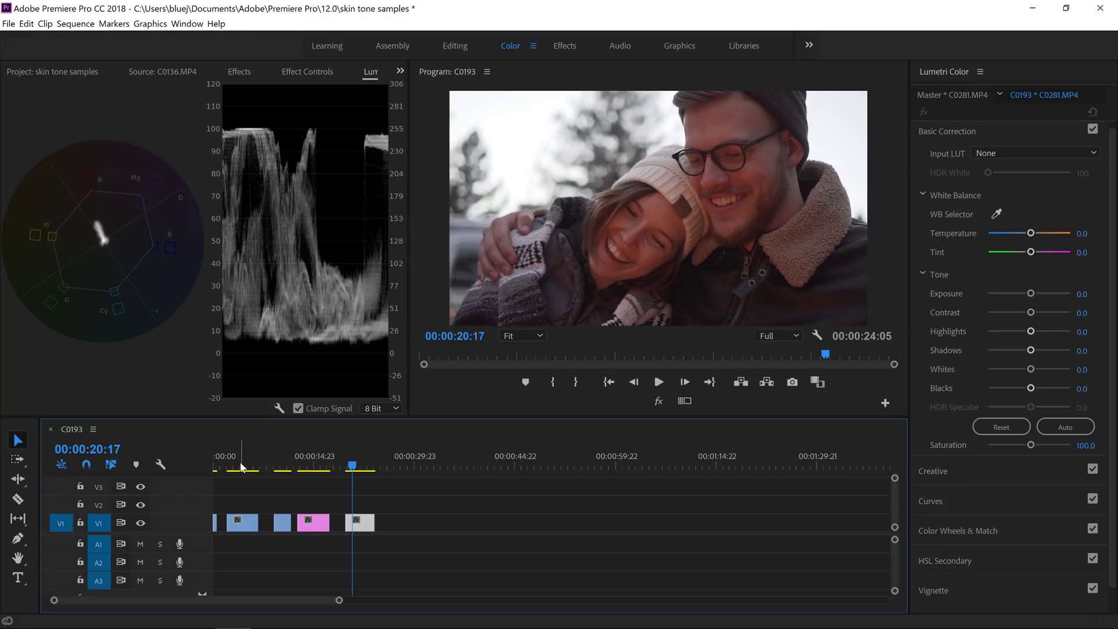
{"action": "right_click", "coordinate": [98, 293]}
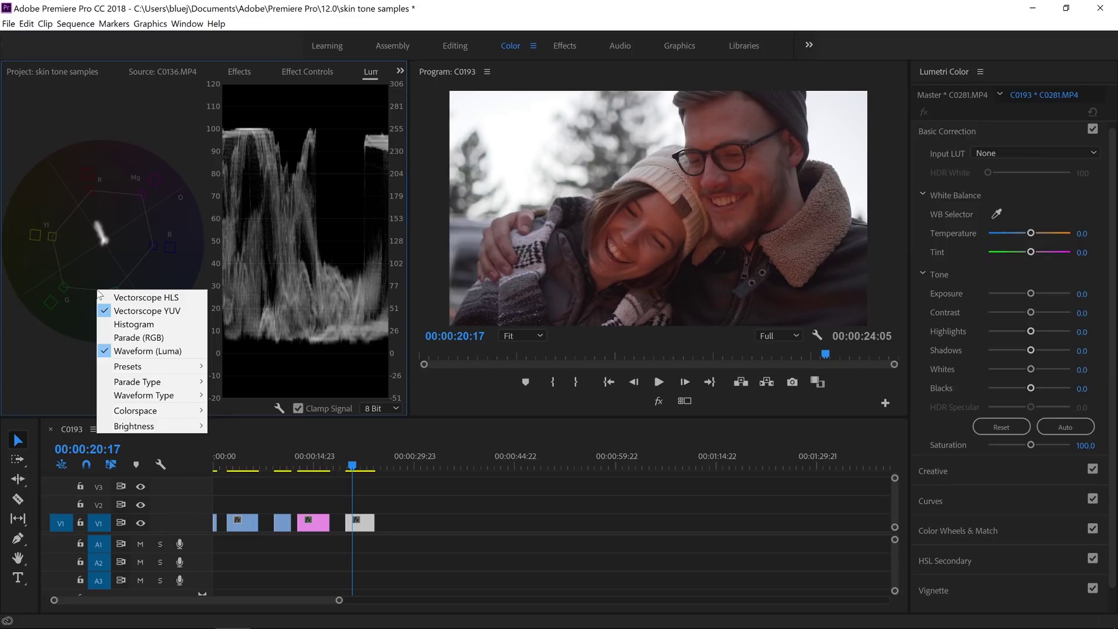
{"action": "right_click", "coordinate": [235, 271]}
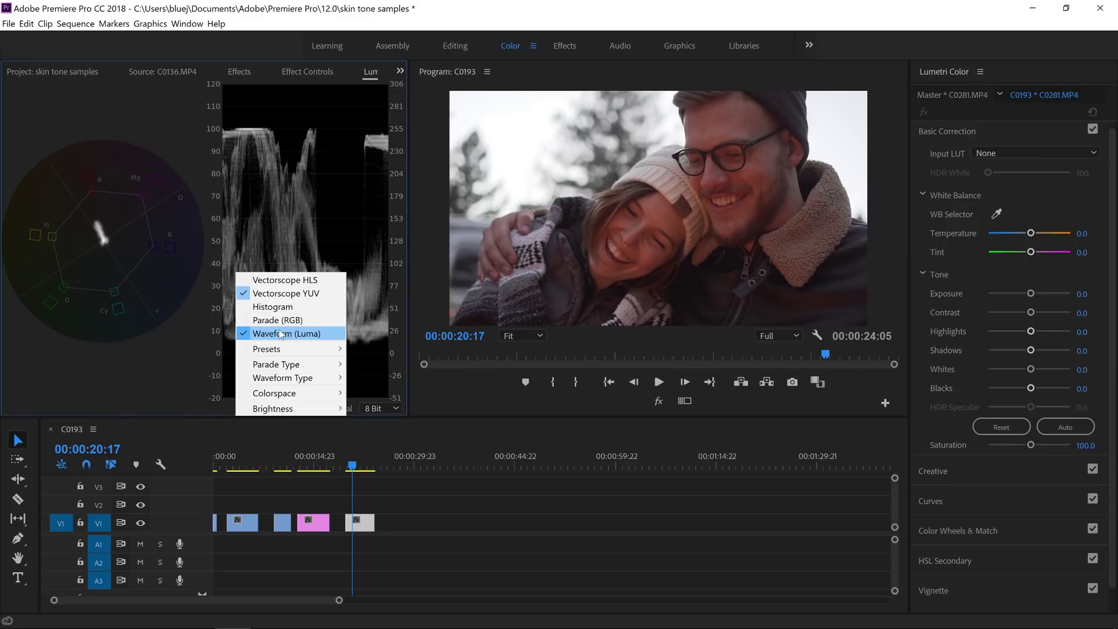
{"action": "left_click", "coordinate": [135, 219]}
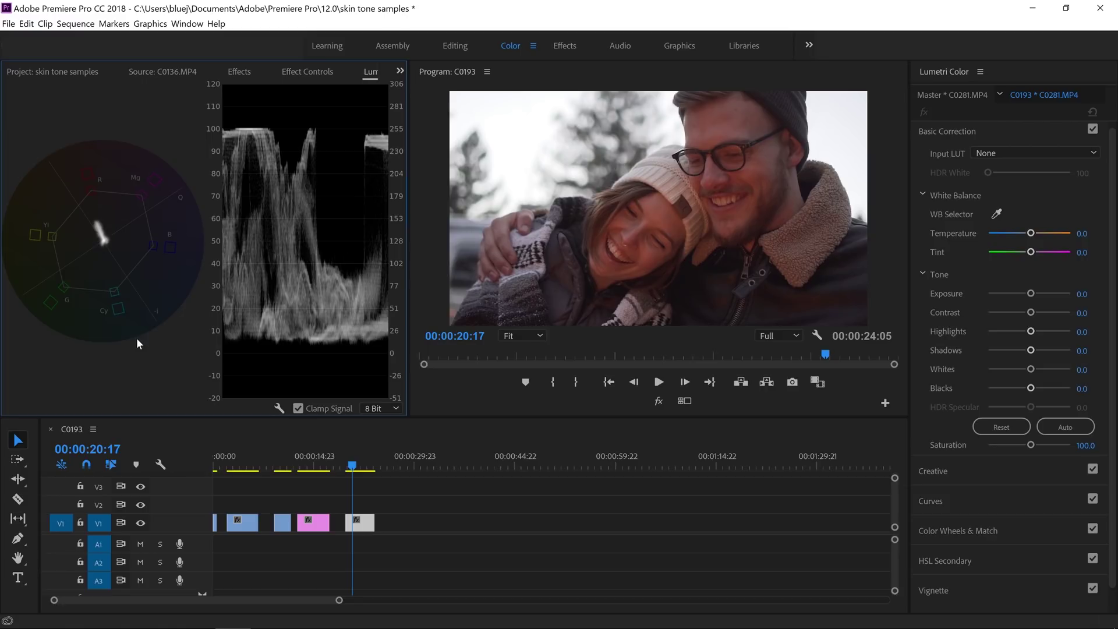
Step: Go to the first clip, C0193, and examine its unmasked image on the Lumetri Scopes
{"action": "left_click", "coordinate": [215, 464]}
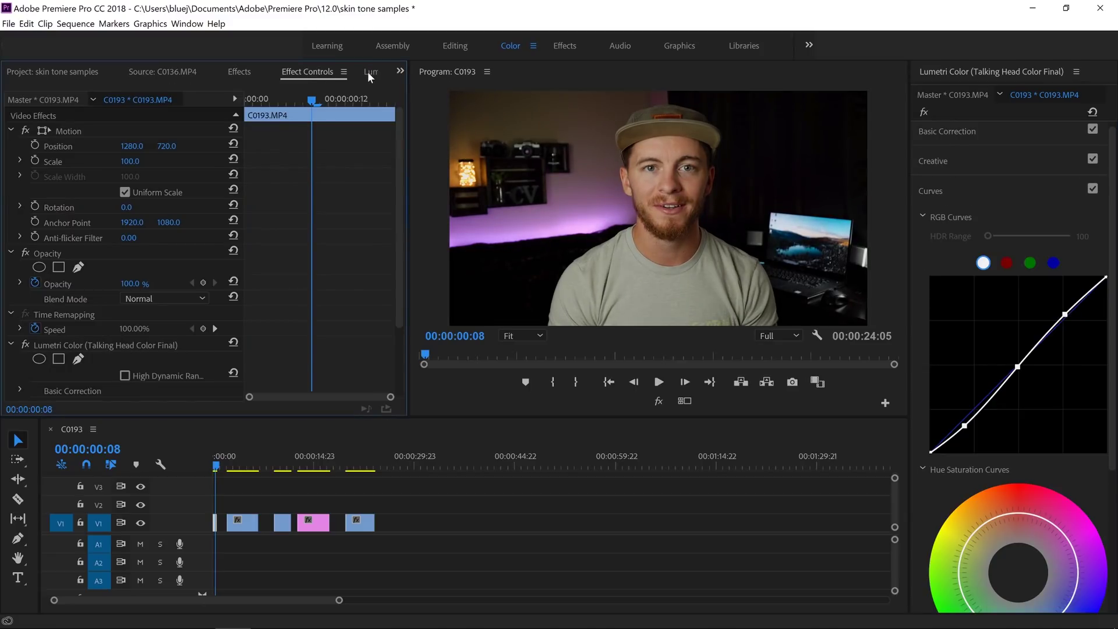
{"action": "left_click", "coordinate": [369, 71]}
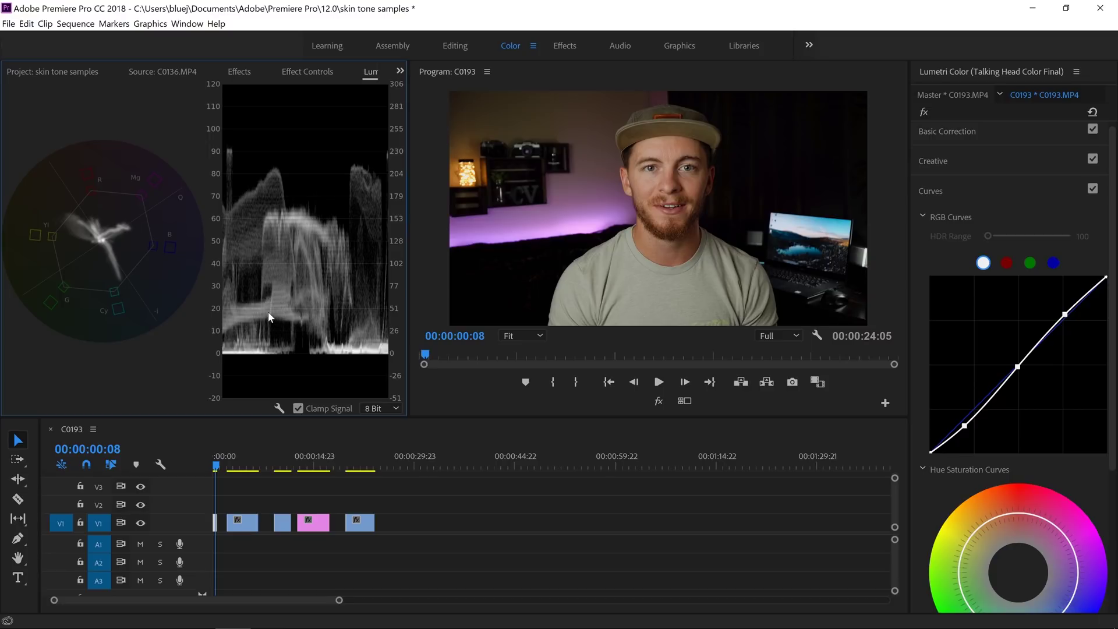
{"action": "left_click", "coordinate": [292, 71]}
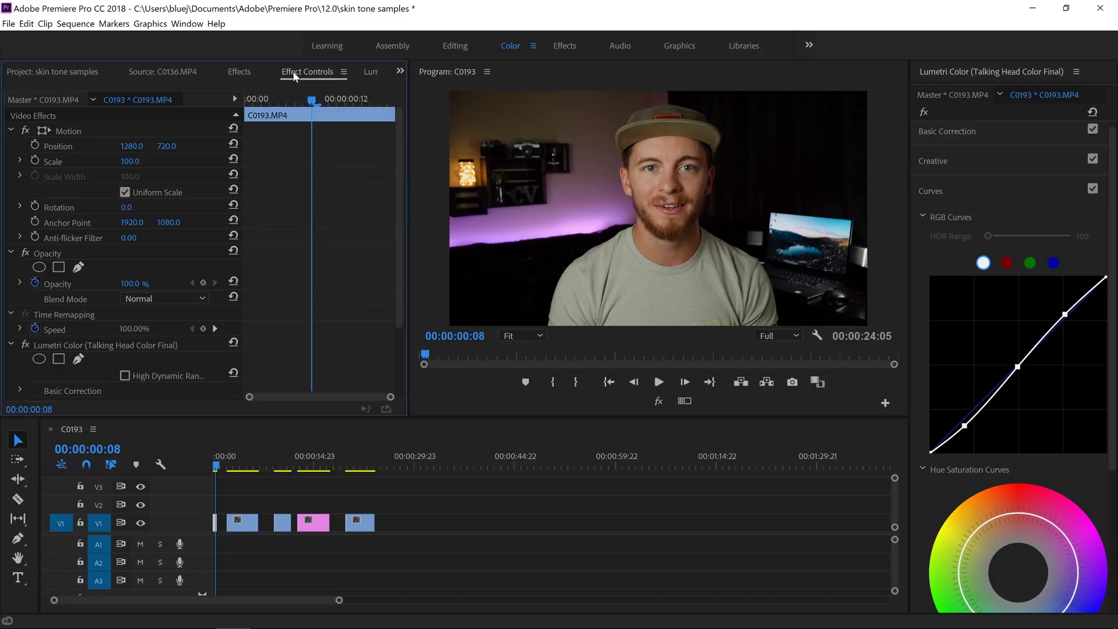
Step: Isolate the man's face in clip C0193 with a four-point opacity mask fitted from forehead to chin
{"action": "left_click", "coordinate": [59, 267]}
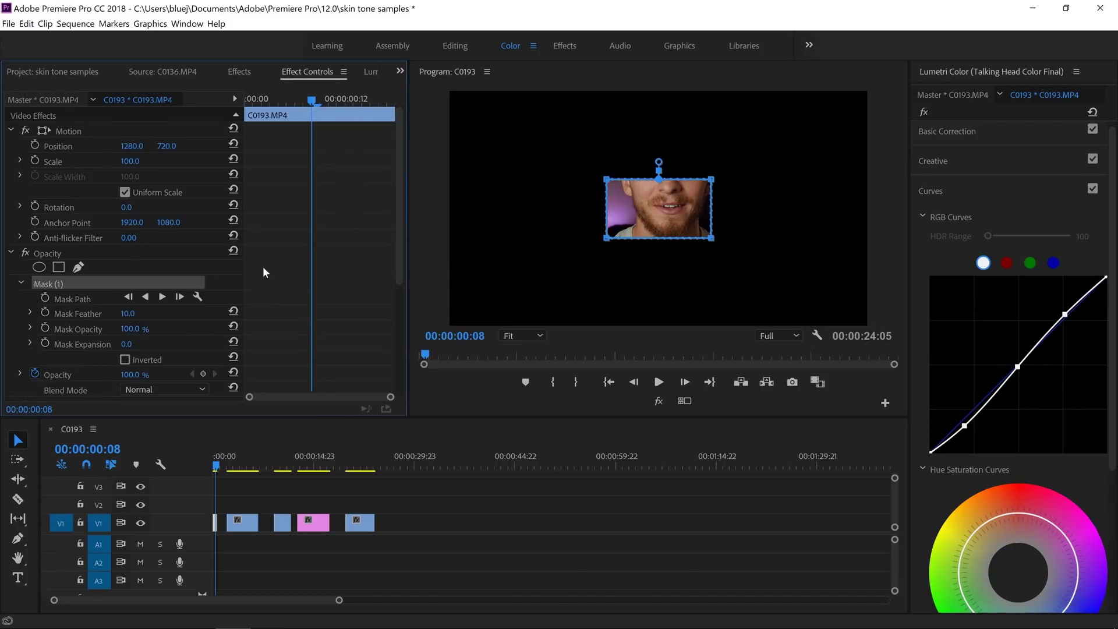
{"action": "left_click_drag", "start_coordinate": [632, 222], "coordinate": [654, 182]}
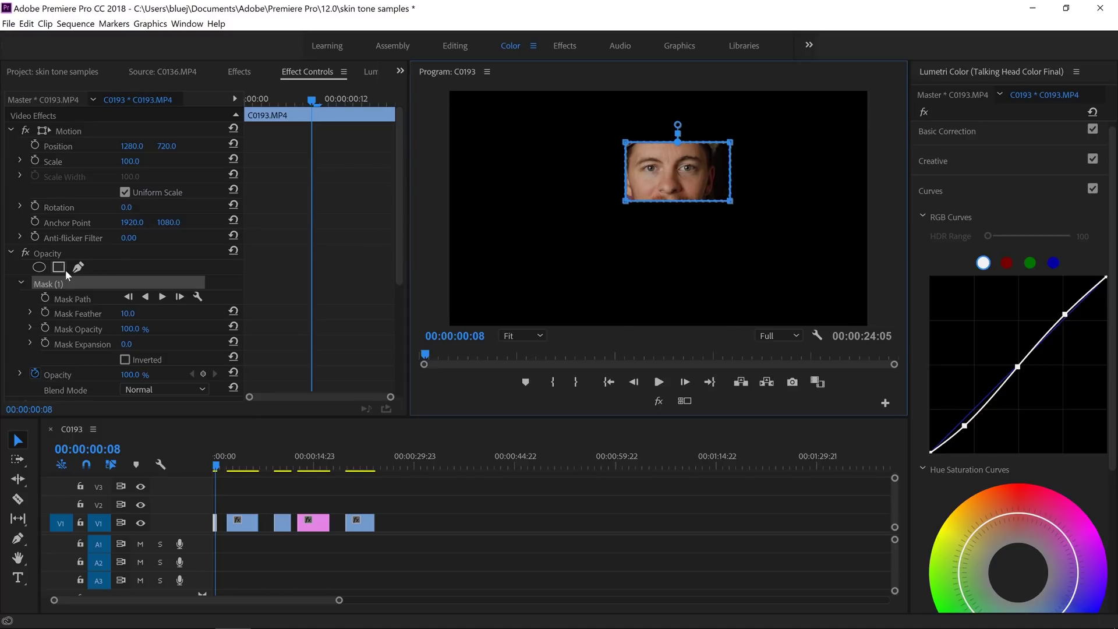
{"action": "left_click_drag", "start_coordinate": [625, 201], "coordinate": [639, 230]}
{"action": "left_click_drag", "start_coordinate": [730, 201], "coordinate": [691, 226]}
{"action": "left_click_drag", "start_coordinate": [730, 142], "coordinate": [708, 149]}
{"action": "left_click_drag", "start_coordinate": [626, 142], "coordinate": [627, 143]}
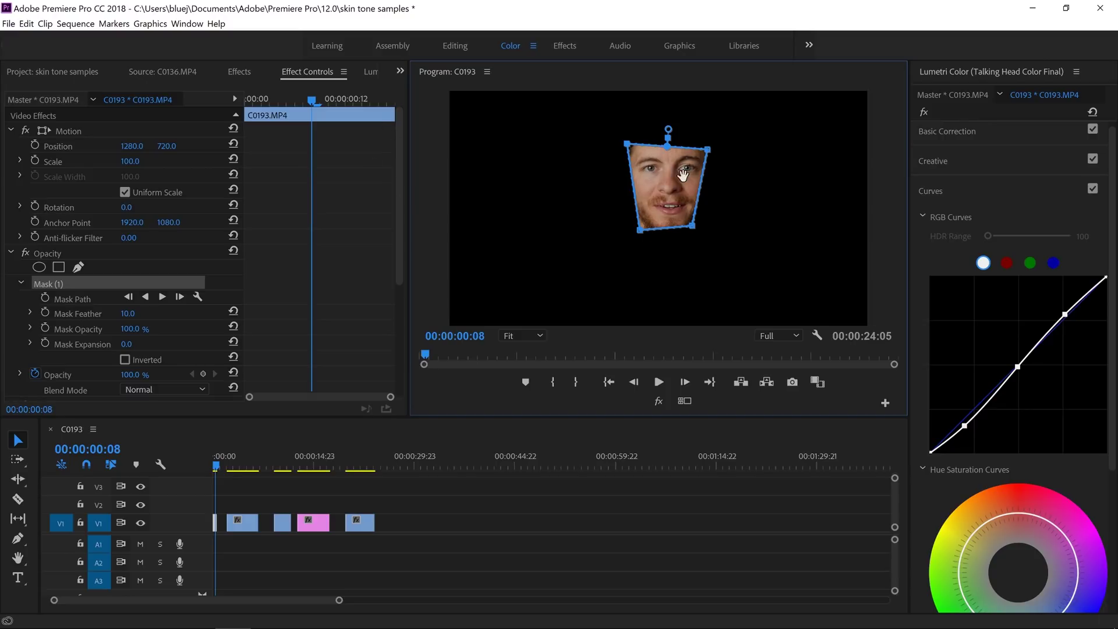
Step: Check the masked skin of clip C0193 on the Lumetri Scopes and delete the opacity mask
{"action": "left_click", "coordinate": [368, 72]}
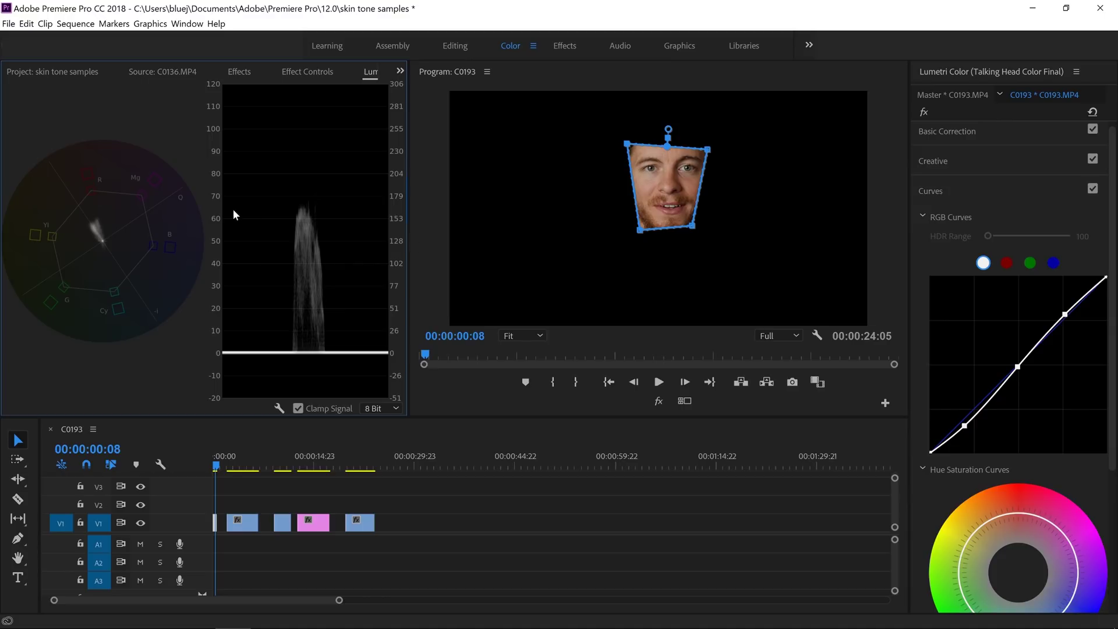
{"action": "left_click", "coordinate": [300, 70]}
{"action": "key", "text": "Delete"}
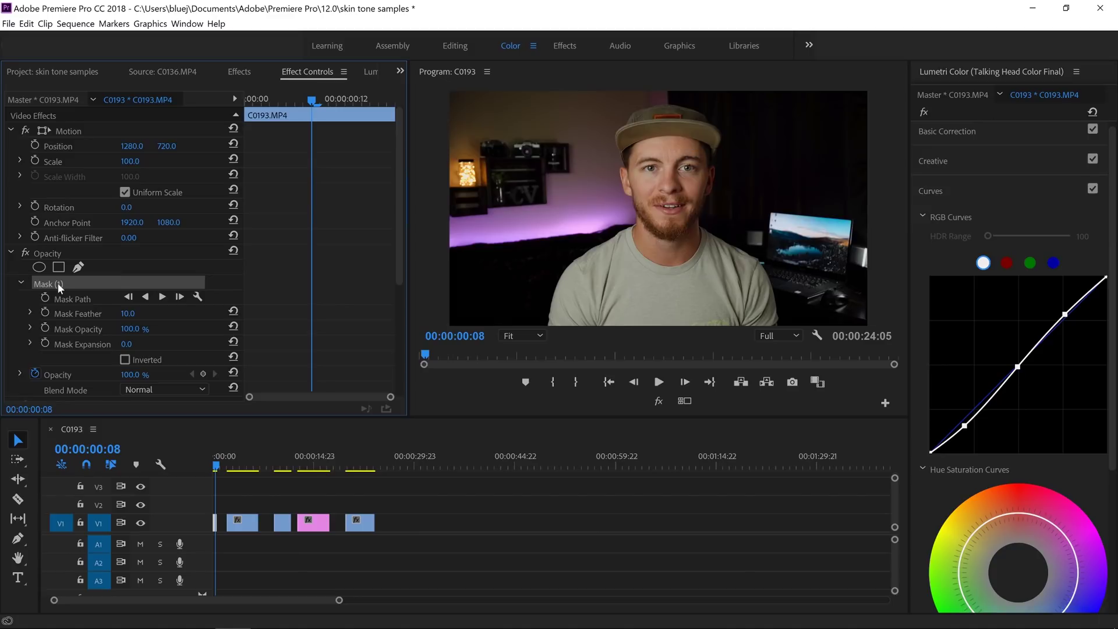
Step: Darken the shadows and midtones of clip C0165 with the master RGB curve
{"action": "left_click", "coordinate": [242, 458]}
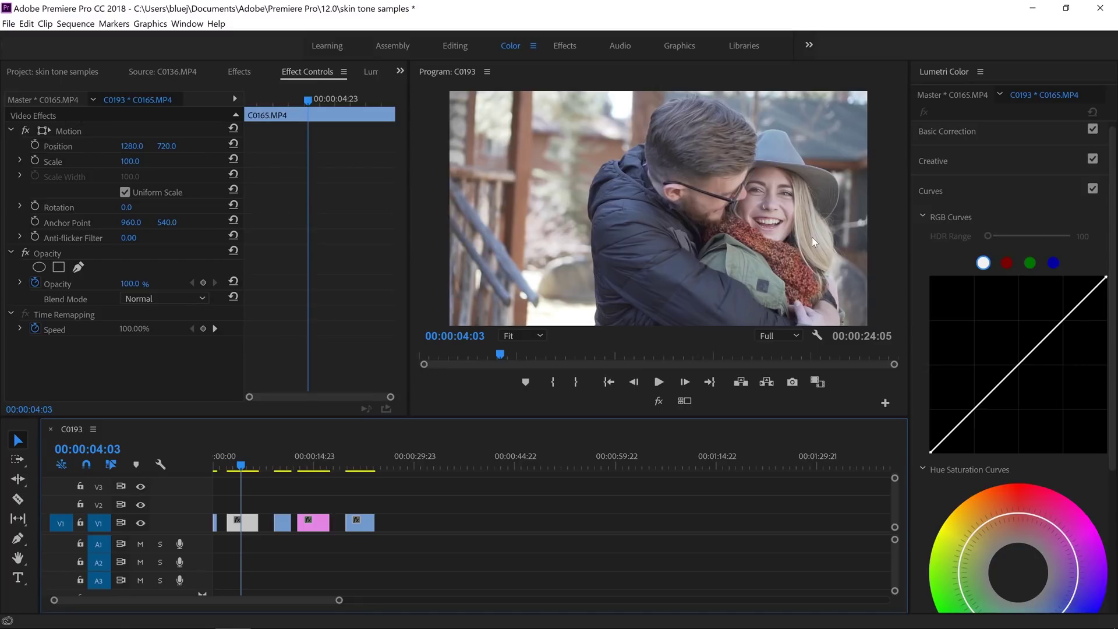
{"action": "left_click", "coordinate": [965, 154]}
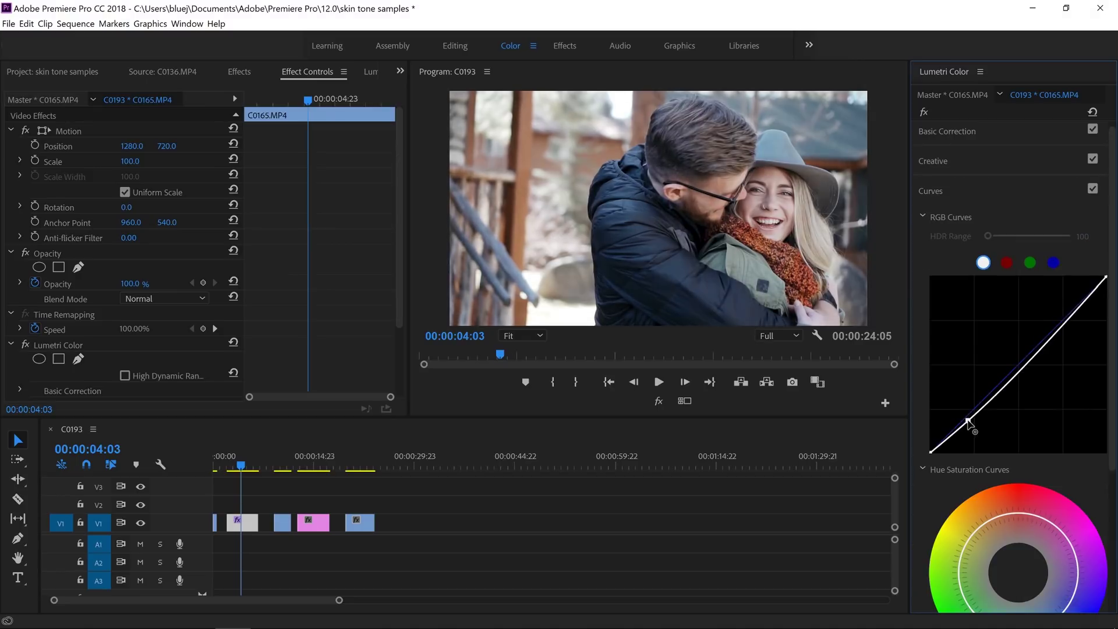
{"action": "left_click_drag", "start_coordinate": [1020, 375], "coordinate": [1018, 379]}
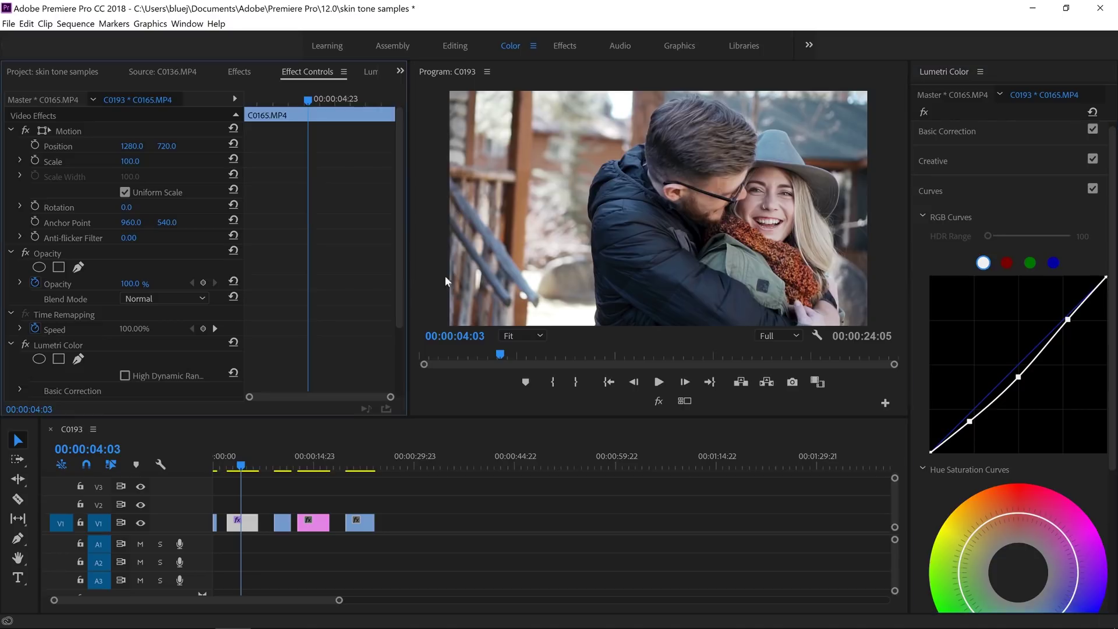
Step: Isolate the woman's face in clip C0165 with a four-point opacity mask fitted from forehead to chin
{"action": "left_click", "coordinate": [58, 266]}
{"action": "left_click_drag", "start_coordinate": [674, 216], "coordinate": [799, 207]}
{"action": "left_click_drag", "start_coordinate": [732, 229], "coordinate": [754, 239]}
{"action": "left_click_drag", "start_coordinate": [835, 229], "coordinate": [792, 236]}
{"action": "left_click_drag", "start_coordinate": [836, 171], "coordinate": [798, 179]}
{"action": "left_click_drag", "start_coordinate": [731, 170], "coordinate": [741, 175]}
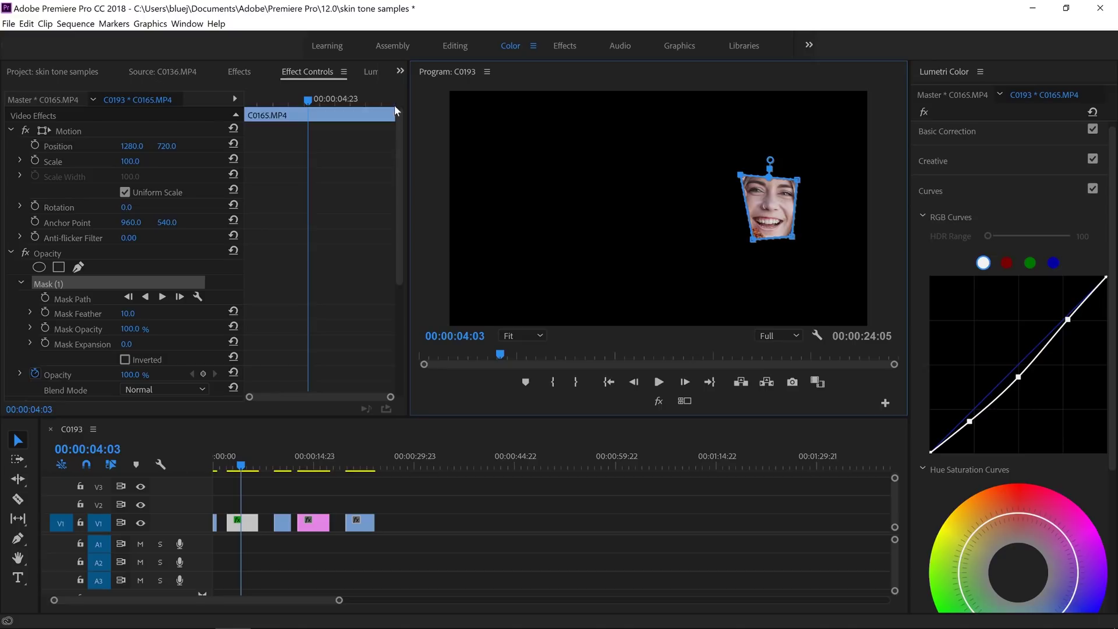
Step: Check the masked skin on the vectorscope, try a tint of -33.3, and settle clip C0165's tint at -7.0
{"action": "left_click", "coordinate": [368, 78]}
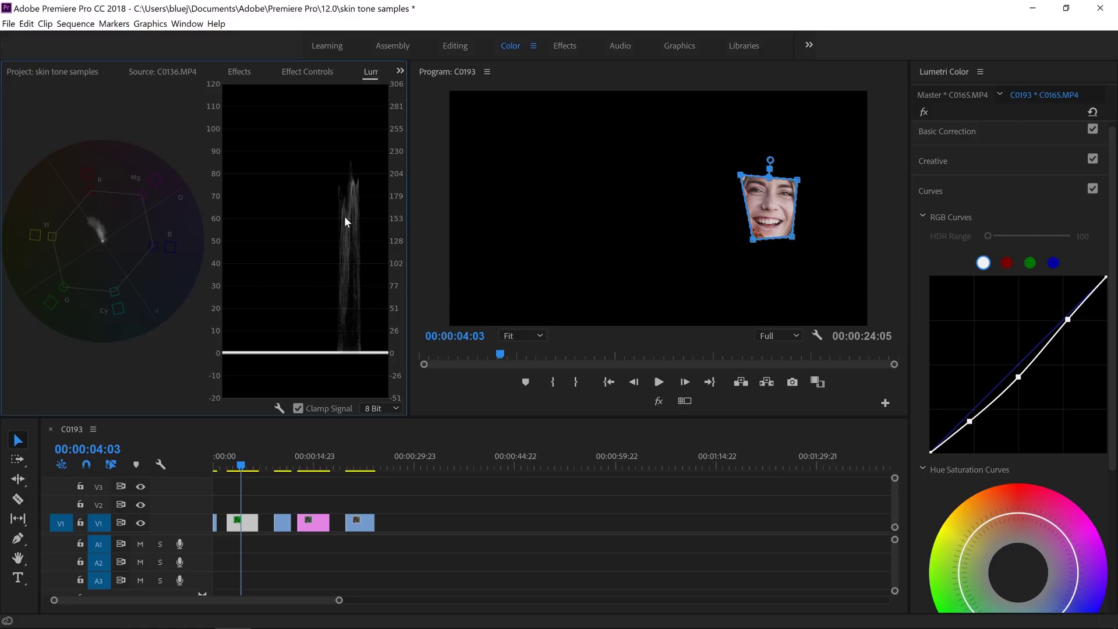
{"action": "left_click", "coordinate": [976, 139]}
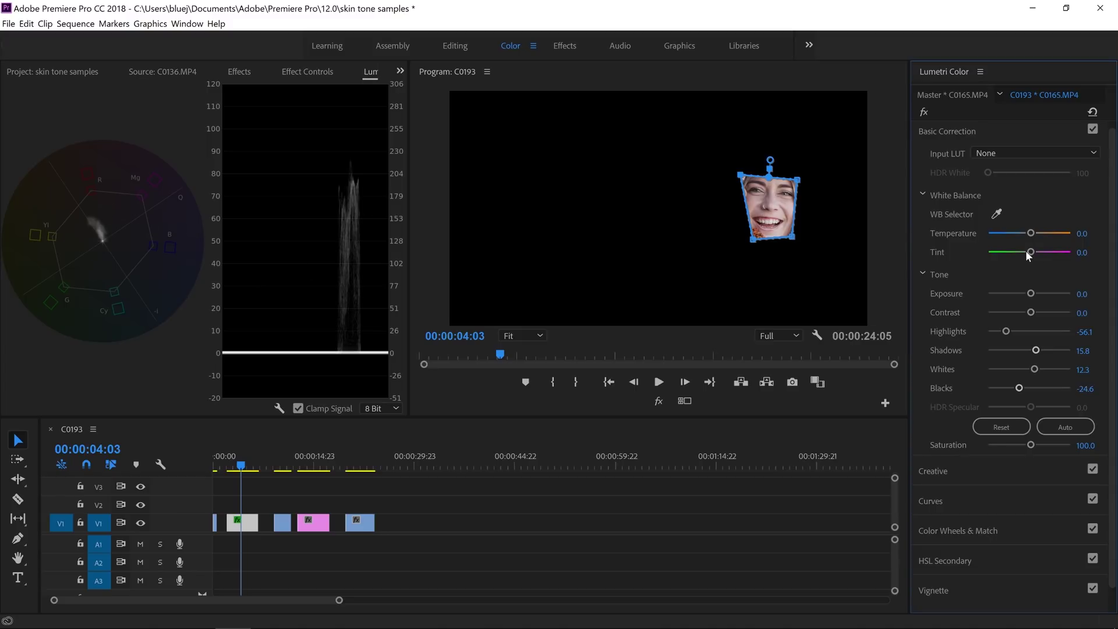
{"action": "left_click_drag", "start_coordinate": [1029, 253], "coordinate": [1026, 257]}
{"action": "left_click_drag", "start_coordinate": [1026, 252], "coordinate": [1014, 253]}
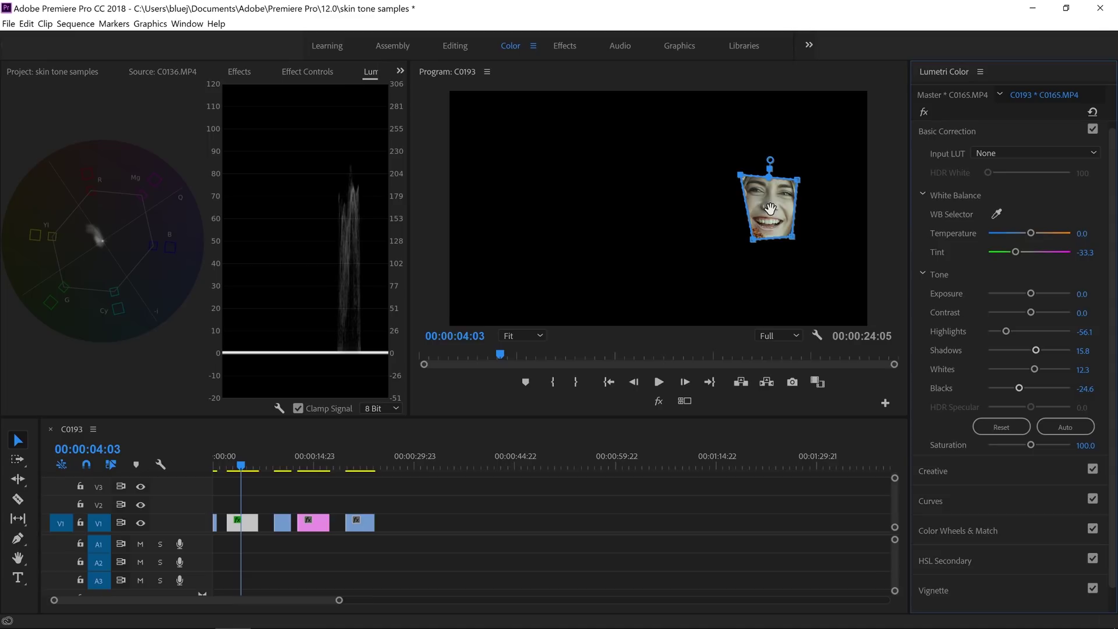
{"action": "double_click", "coordinate": [1031, 254]}
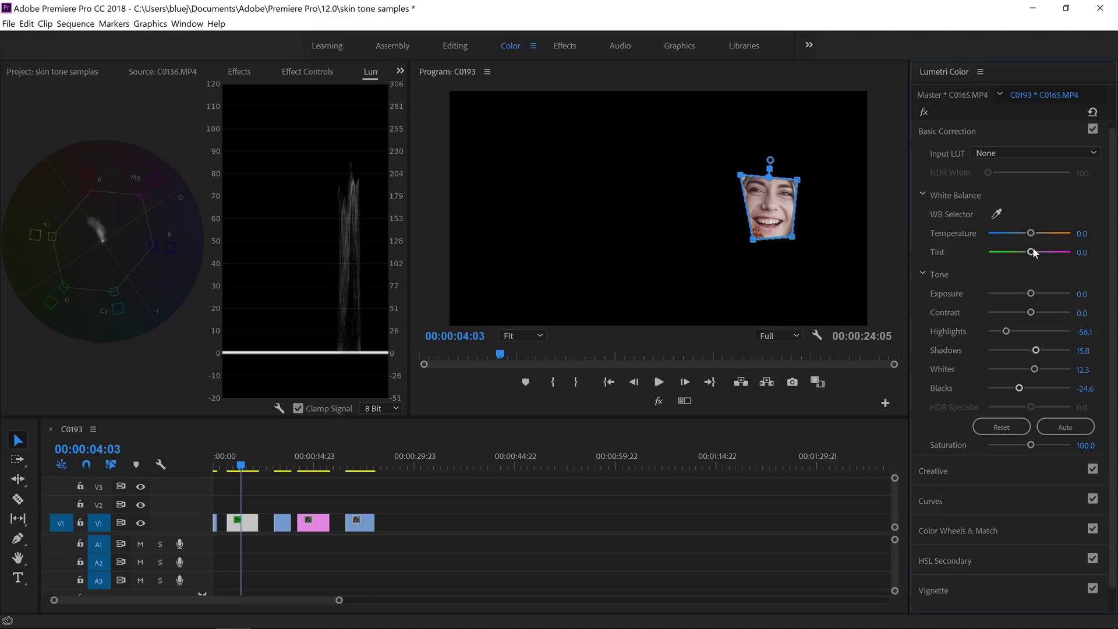
{"action": "left_click_drag", "start_coordinate": [1030, 253], "coordinate": [1026, 258]}
Step: Delete the face mask from clip C0165 and compare the clip with its effects disabled and enabled
{"action": "left_click", "coordinate": [307, 71]}
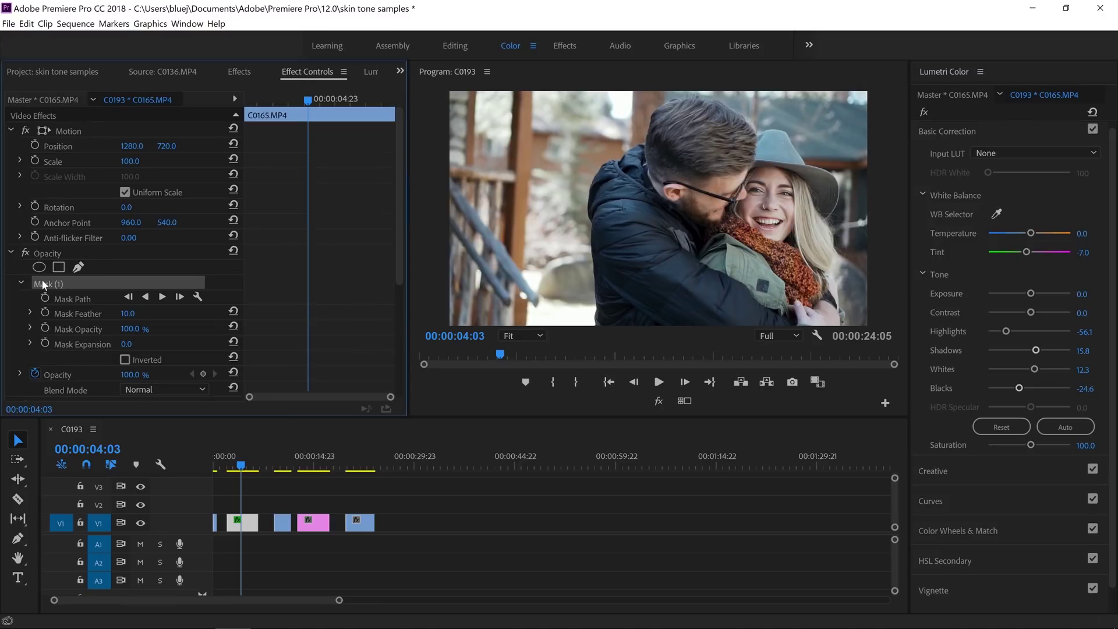
{"action": "key", "text": "Delete"}
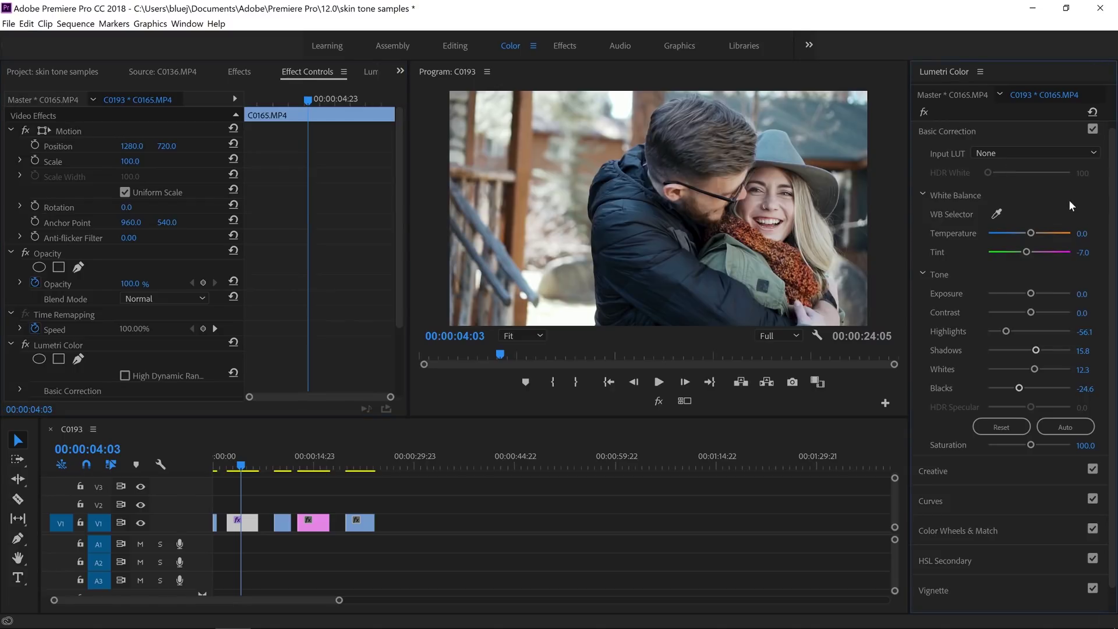
{"action": "key", "text": "ctrl+shift+e"}
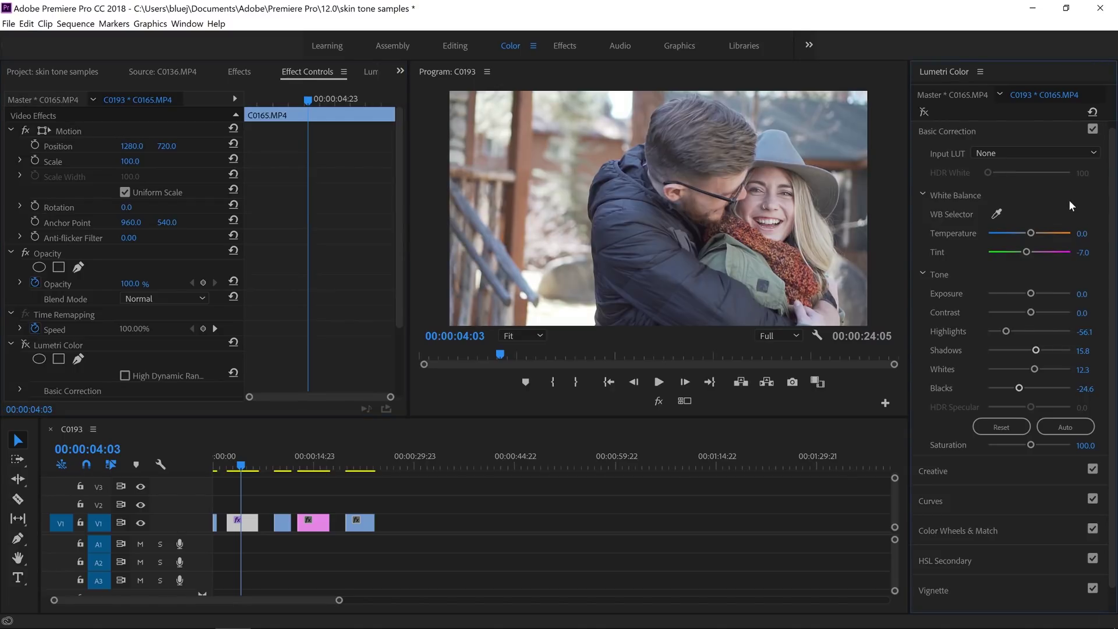
{"action": "key", "text": "ctrl+shift+e"}
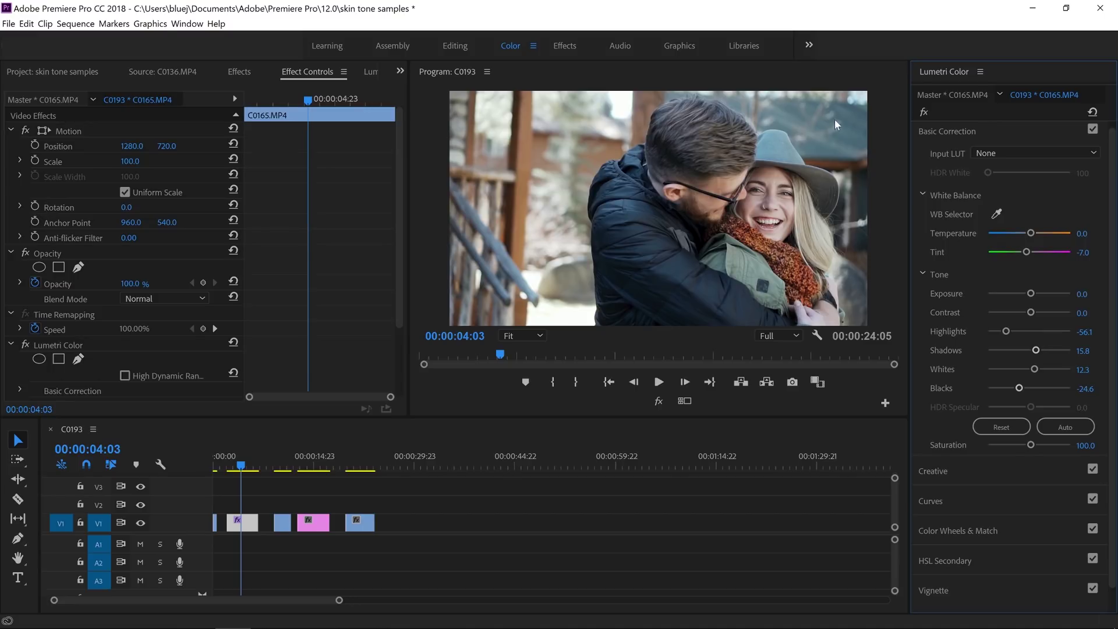
Step: Save the project and grade clip C0263 with a contrast-shaped master RGB curve
{"action": "key", "text": "ctrl+s"}
{"action": "left_click", "coordinate": [283, 467]}
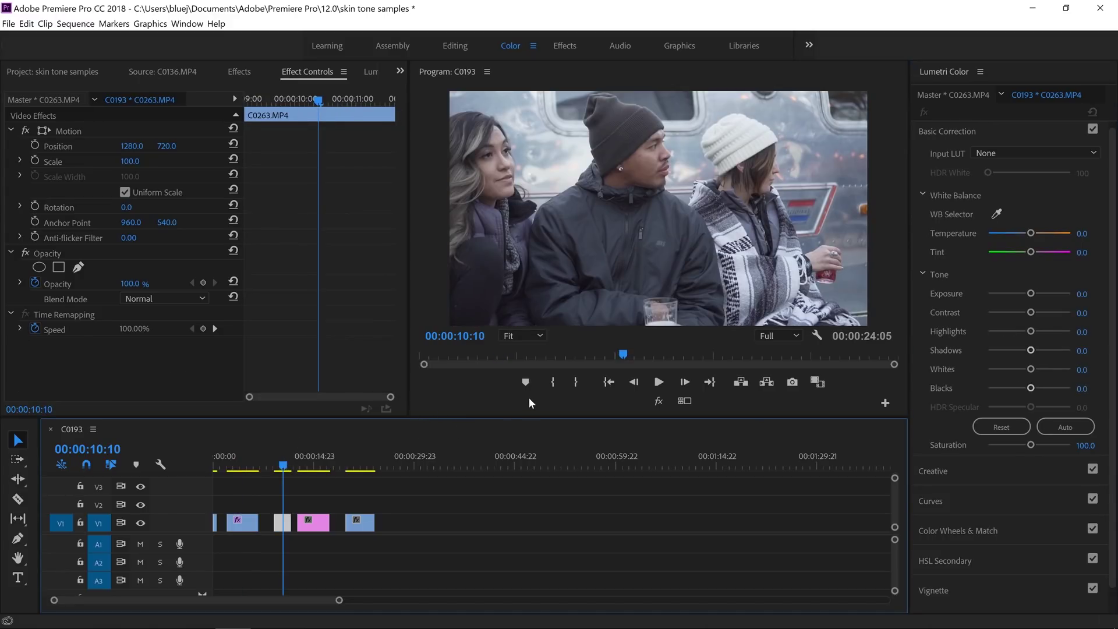
{"action": "key", "text": "ctrl+z"}
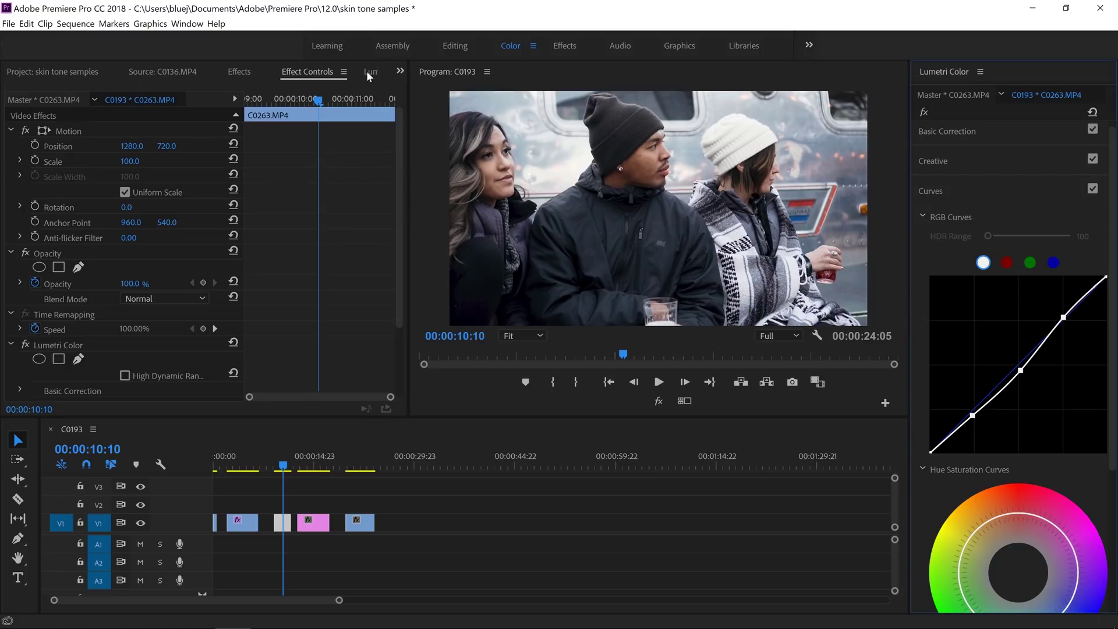
Step: Isolate the middle man's face in clip C0263 with a four-point opacity mask fitted to his profile
{"action": "left_click", "coordinate": [57, 266]}
{"action": "left_click_drag", "start_coordinate": [639, 166], "coordinate": [633, 139]}
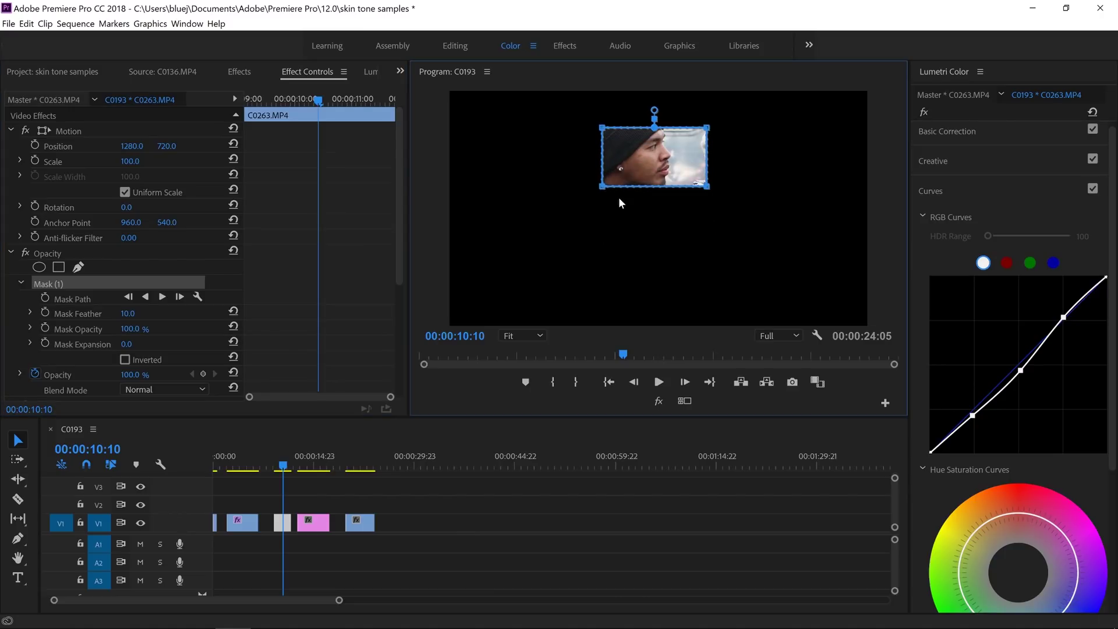
{"action": "left_click_drag", "start_coordinate": [604, 189], "coordinate": [610, 192]}
{"action": "left_click_drag", "start_coordinate": [603, 128], "coordinate": [630, 145]}
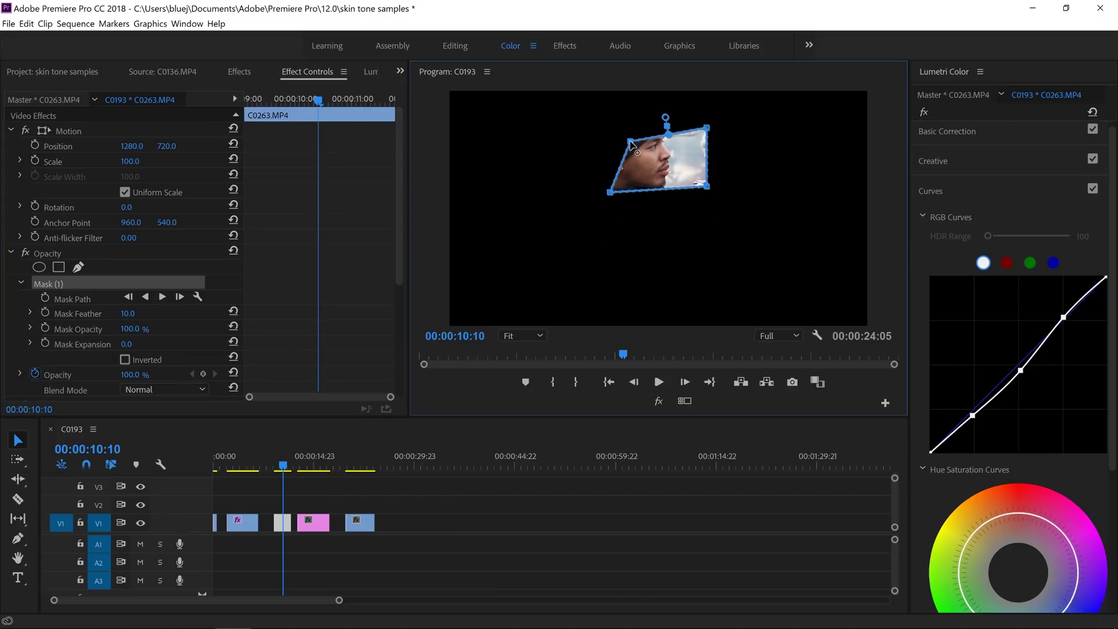
{"action": "left_click_drag", "start_coordinate": [665, 130], "coordinate": [660, 134]}
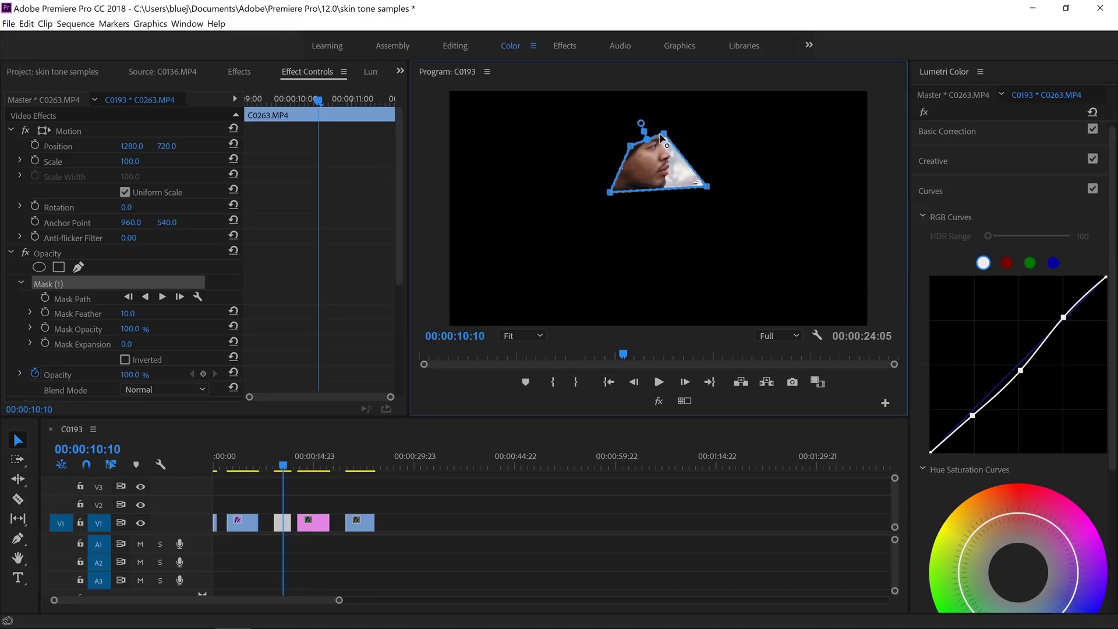
{"action": "left_click_drag", "start_coordinate": [706, 187], "coordinate": [665, 188]}
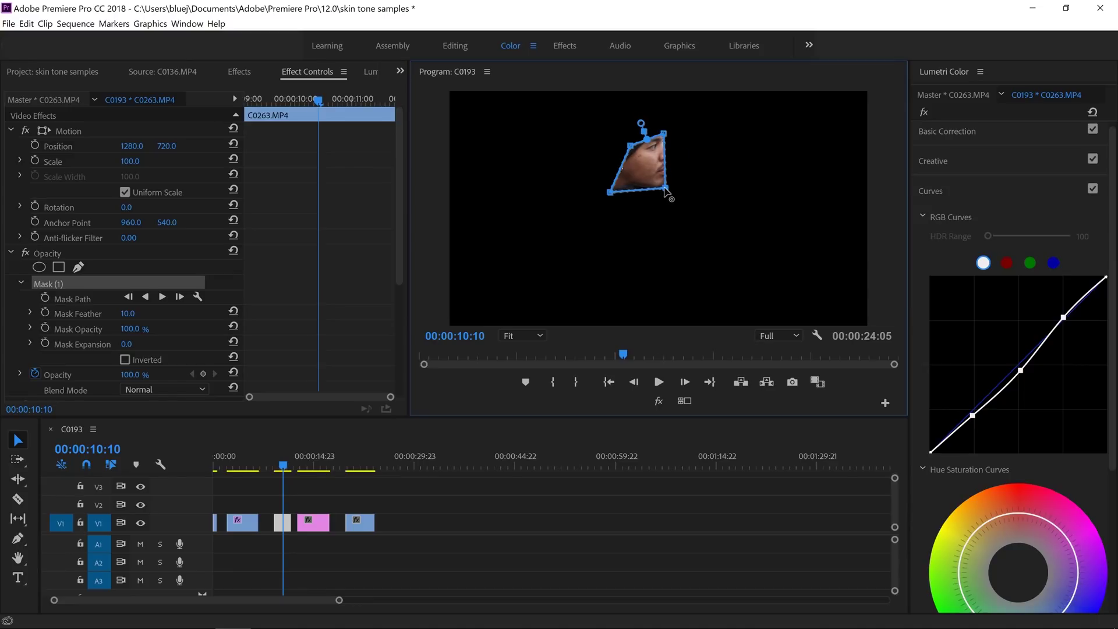
Step: Check the masked skin on the Lumetri Scopes and set clip C0263's exposure to -0.3 and tint to -5.3
{"action": "left_click", "coordinate": [371, 71]}
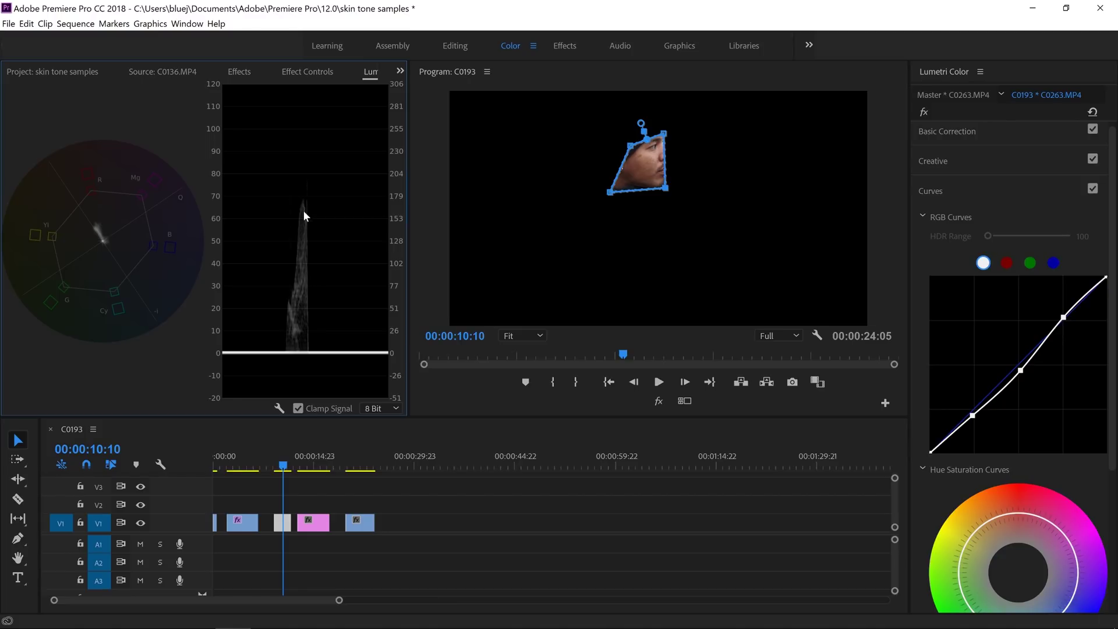
{"action": "left_click", "coordinate": [990, 134]}
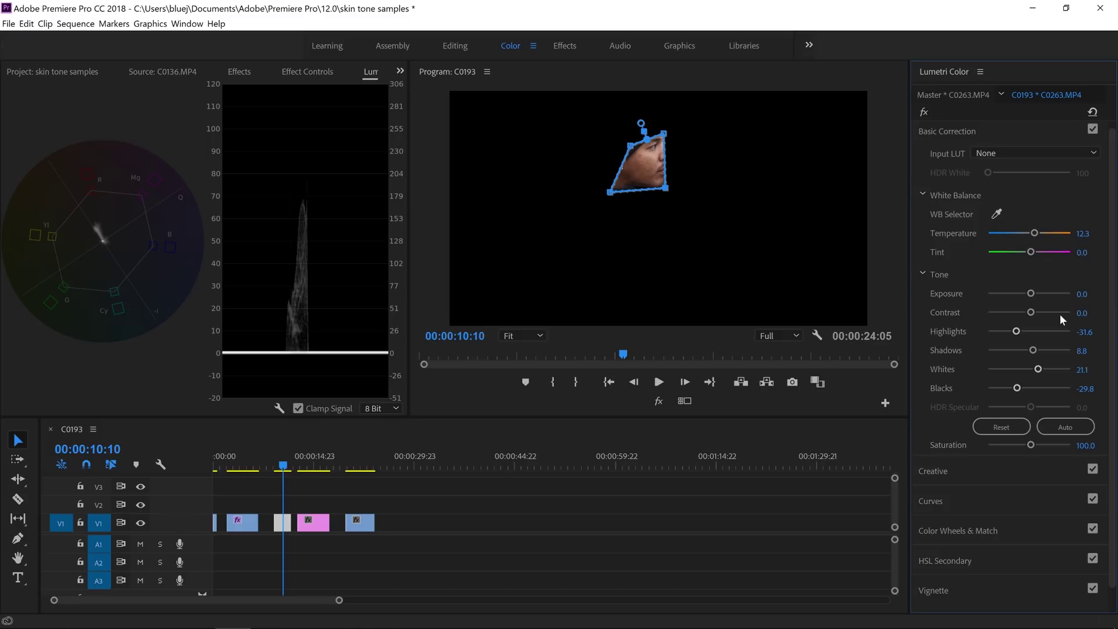
{"action": "left_click_drag", "start_coordinate": [1030, 294], "coordinate": [1028, 294]}
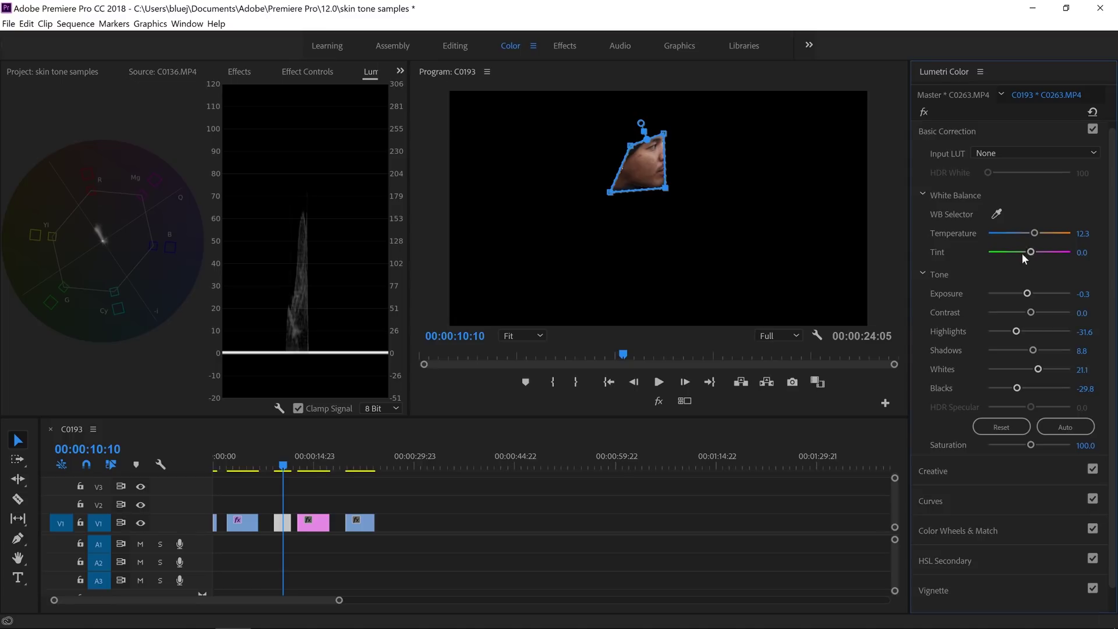
{"action": "left_click_drag", "start_coordinate": [1030, 252], "coordinate": [1027, 254]}
Step: Delete the face opacity mask from clip C0263
{"action": "left_click", "coordinate": [297, 72]}
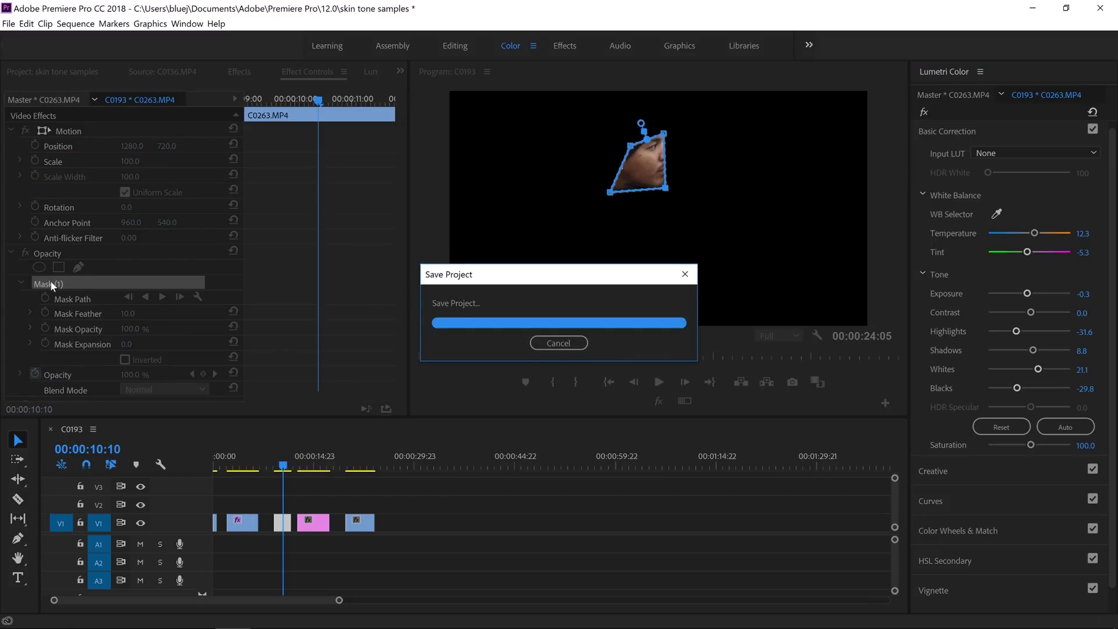
{"action": "key", "text": "Delete"}
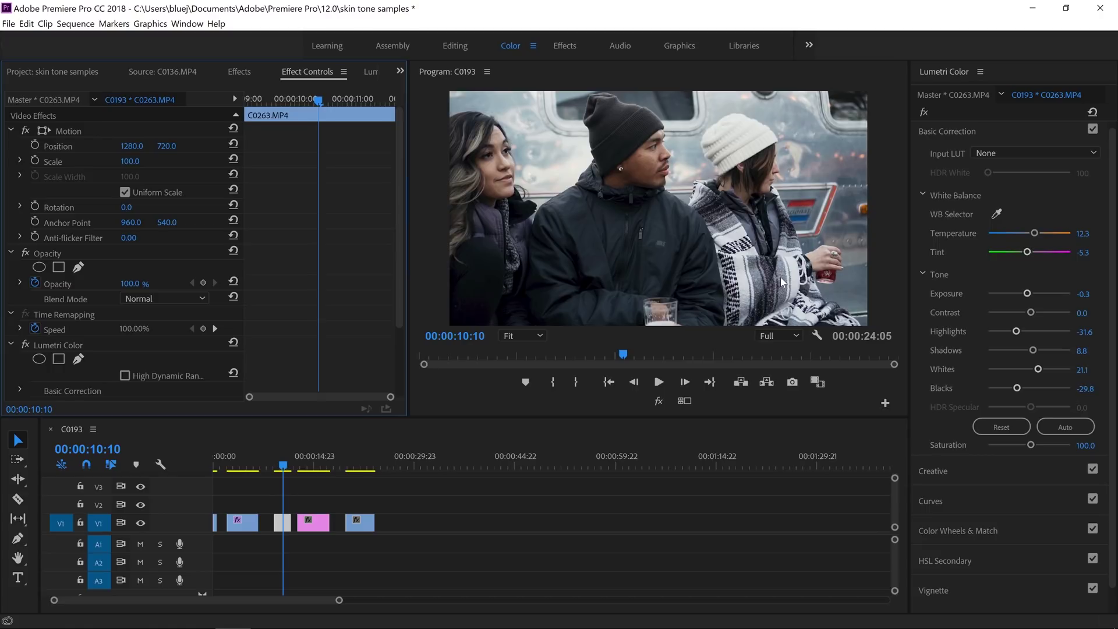
Step: Compare clip C0263 with and without its grade, and set its white balance temperature to 10.5
{"action": "left_click", "coordinate": [984, 278]}
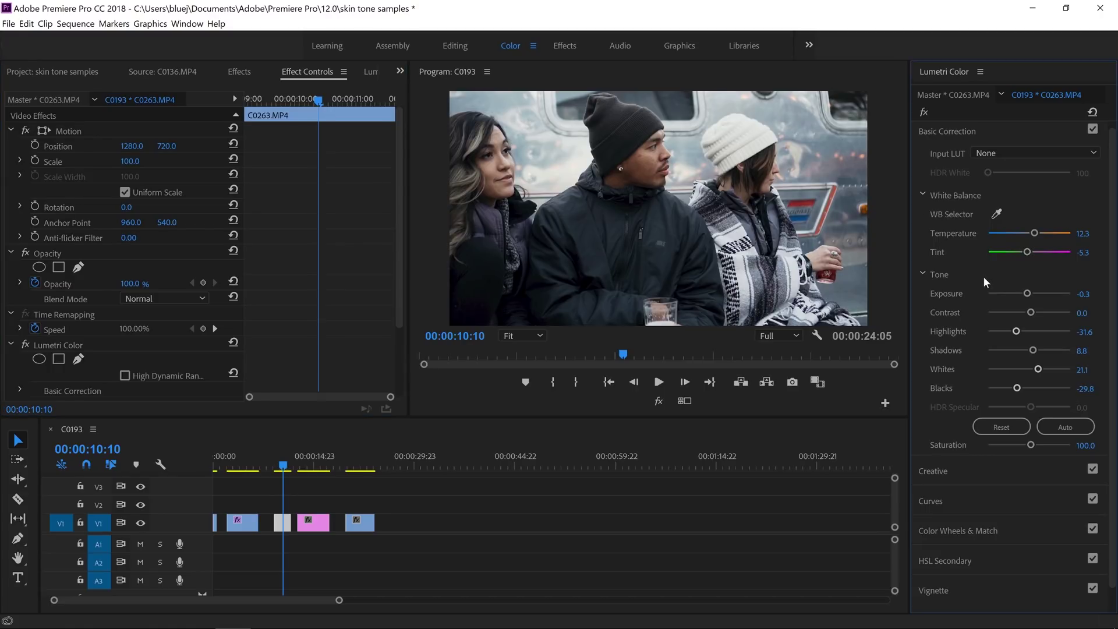
{"action": "key", "text": "ctrl+shift+e"}
{"action": "key", "text": "ctrl+shift+e"}
{"action": "left_click_drag", "start_coordinate": [1034, 232], "coordinate": [1037, 233]}
{"action": "double_click", "coordinate": [1036, 233]}
{"action": "left_click_drag", "start_coordinate": [1029, 233], "coordinate": [1038, 233]}
{"action": "left_click_drag", "start_coordinate": [1039, 234], "coordinate": [1034, 235]}
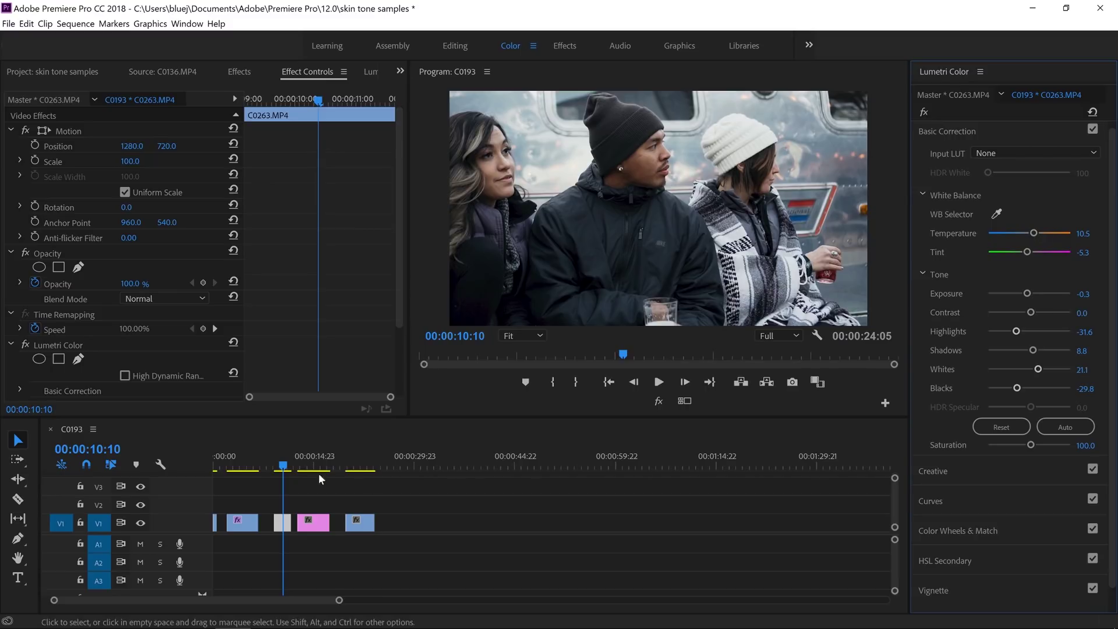
Step: Isolate the man's face in the Screenshot (15).png clip with a four-point opacity mask fitted from forehead to chin
{"action": "left_click", "coordinate": [286, 460]}
{"action": "left_click", "coordinate": [304, 460]}
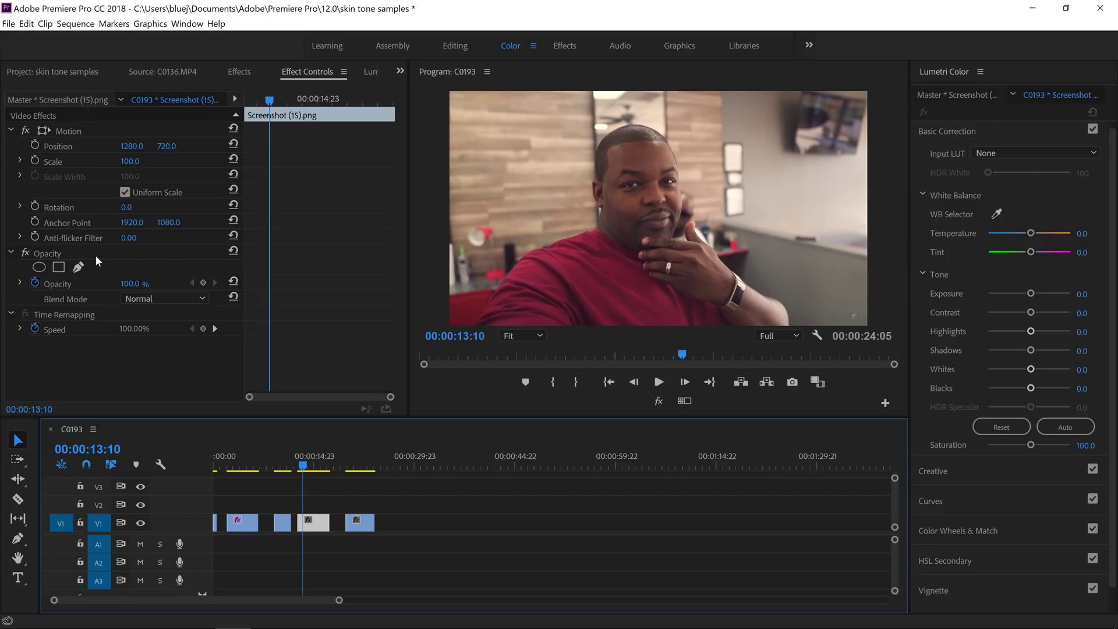
{"action": "left_click", "coordinate": [59, 267]}
{"action": "left_click_drag", "start_coordinate": [638, 210], "coordinate": [620, 245]}
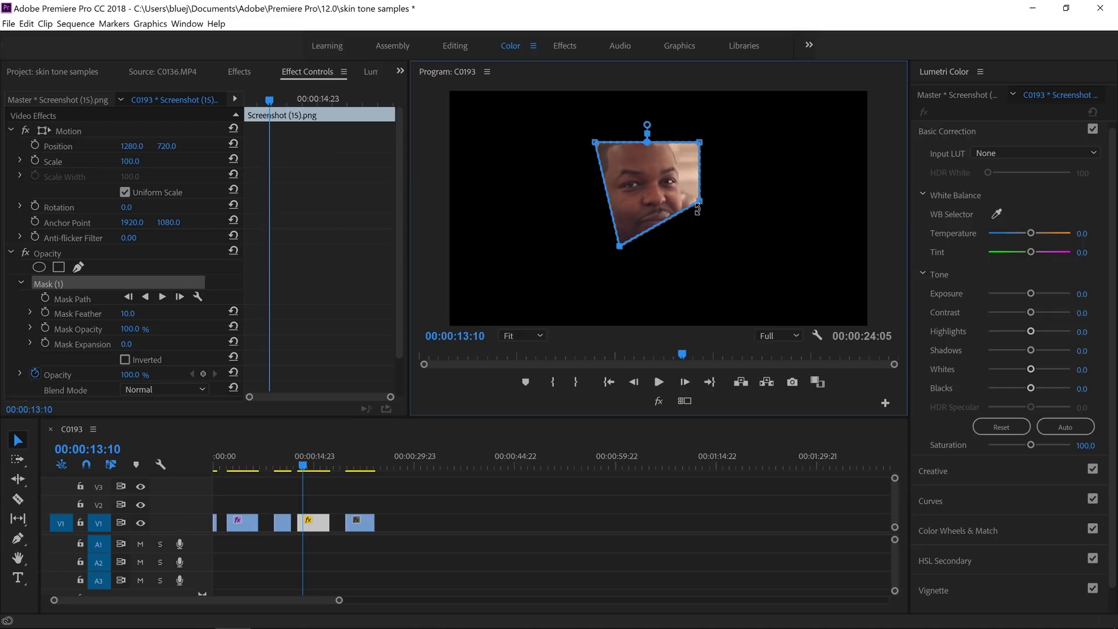
{"action": "left_click_drag", "start_coordinate": [697, 209], "coordinate": [680, 223]}
Step: Examine the masked skin on the Lumetri Scopes and compare the Screenshot (15).png clip with its opacity mask off and on
{"action": "left_click", "coordinate": [371, 71]}
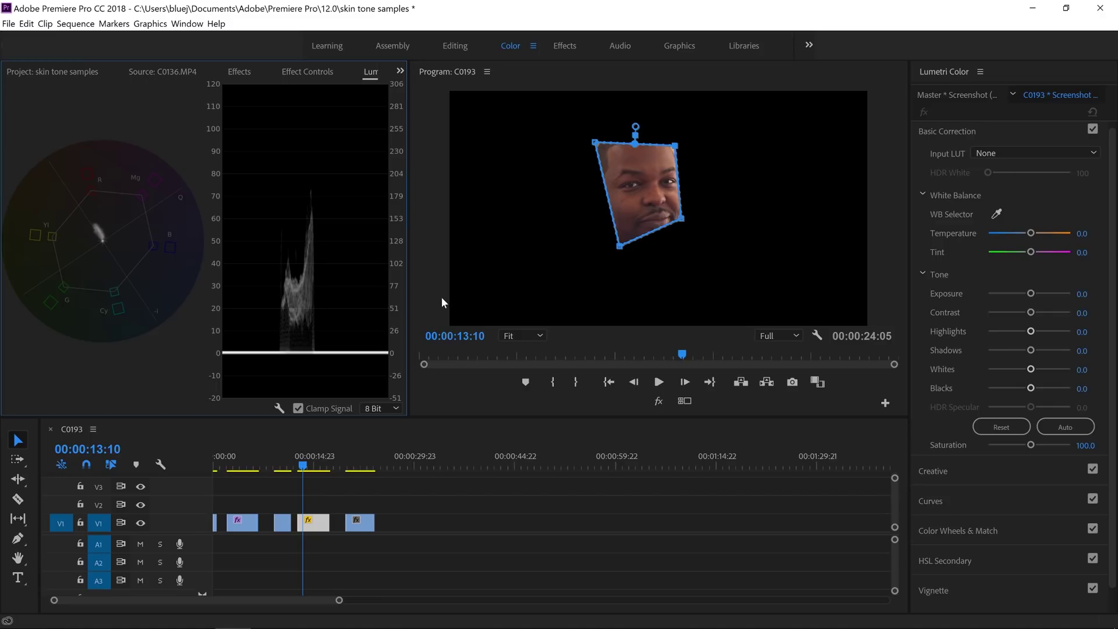
{"action": "left_click", "coordinate": [240, 71]}
{"action": "left_click", "coordinate": [299, 74]}
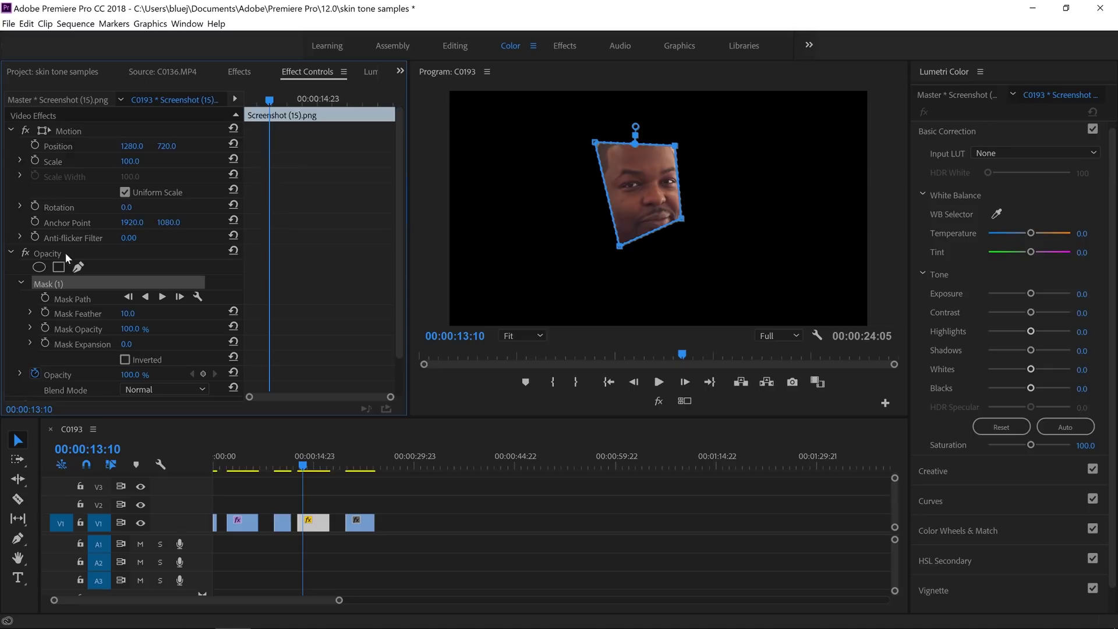
{"action": "left_click", "coordinate": [22, 254]}
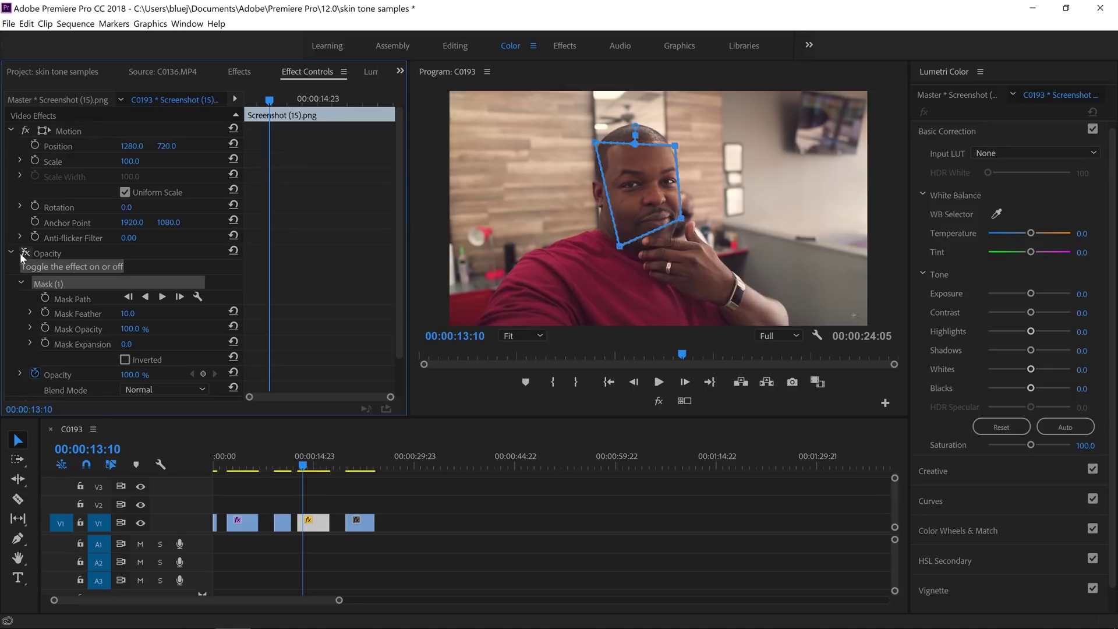
{"action": "left_click", "coordinate": [22, 254]}
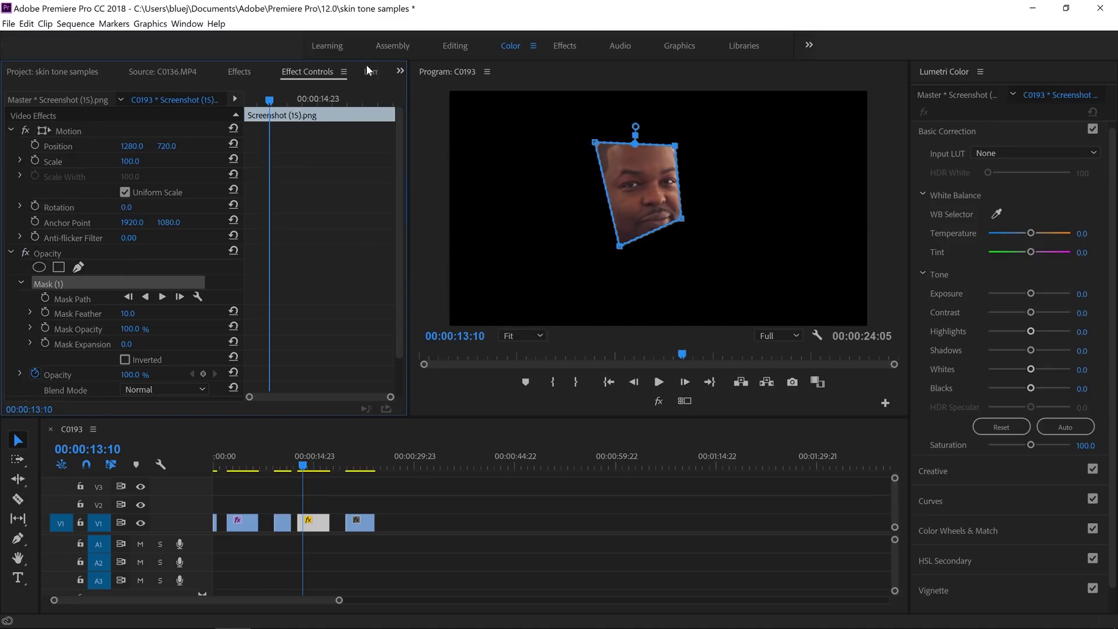
Step: Using the vectorscope, set the Screenshot (15).png clip's tint to -10.5 and temperature to -8.8
{"action": "left_click", "coordinate": [371, 71]}
{"action": "left_click_drag", "start_coordinate": [1030, 250], "coordinate": [1024, 250]}
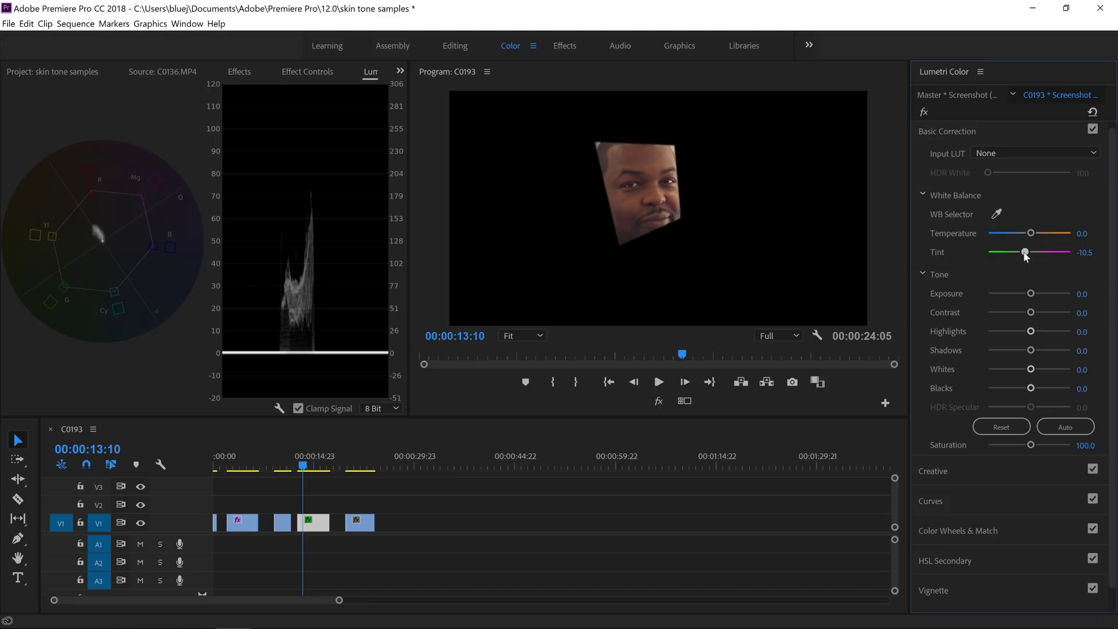
{"action": "left_click_drag", "start_coordinate": [1031, 234], "coordinate": [1027, 236]}
Step: Delete the face opacity mask from the Screenshot (15).png clip and compare the full picture with and without the correction
{"action": "left_click", "coordinate": [317, 71]}
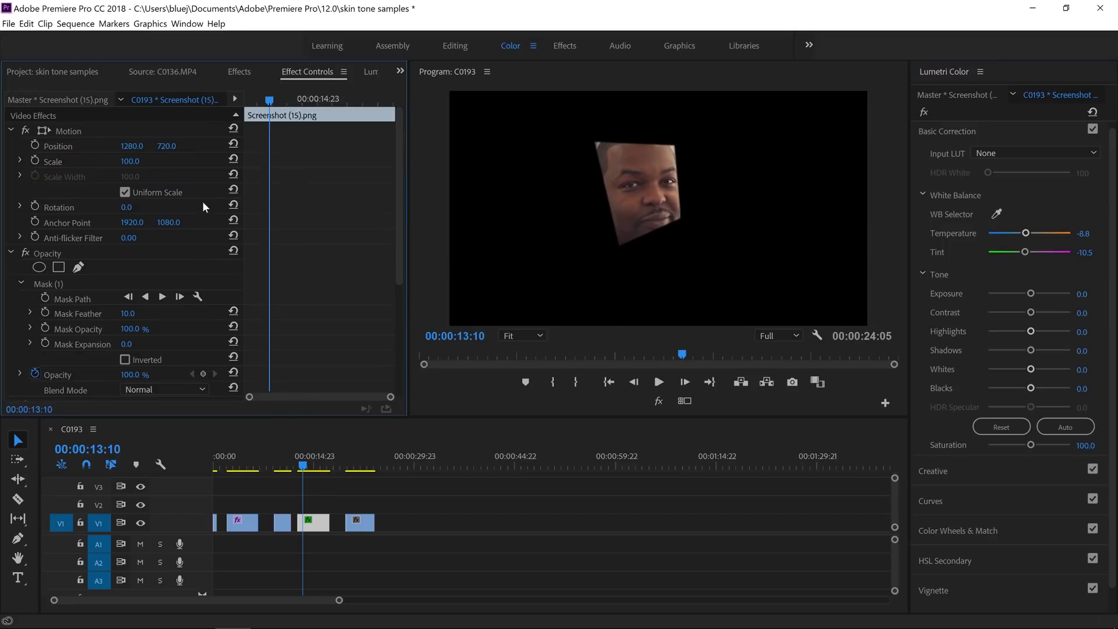
{"action": "left_click", "coordinate": [53, 286]}
{"action": "key", "text": "Delete"}
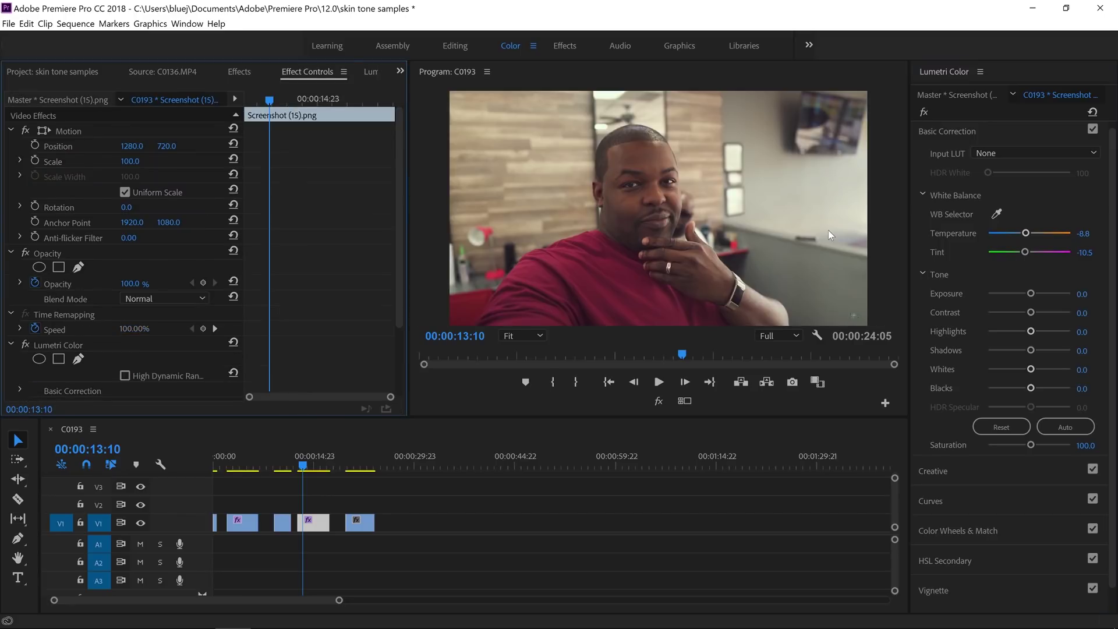
{"action": "left_click", "coordinate": [1057, 205]}
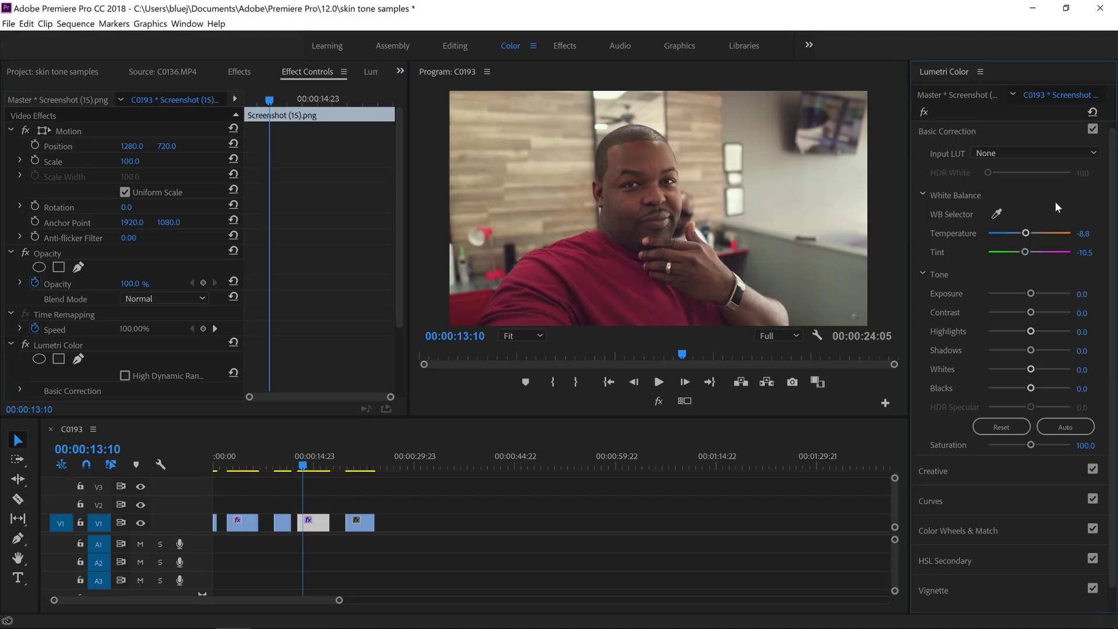
{"action": "key", "text": "ctrl+shift+e"}
{"action": "key", "text": "ctrl+shift+e"}
Step: View the ungraded clip C0281 against the graded clip C0165 and return to C0281
{"action": "key", "text": "Down"}
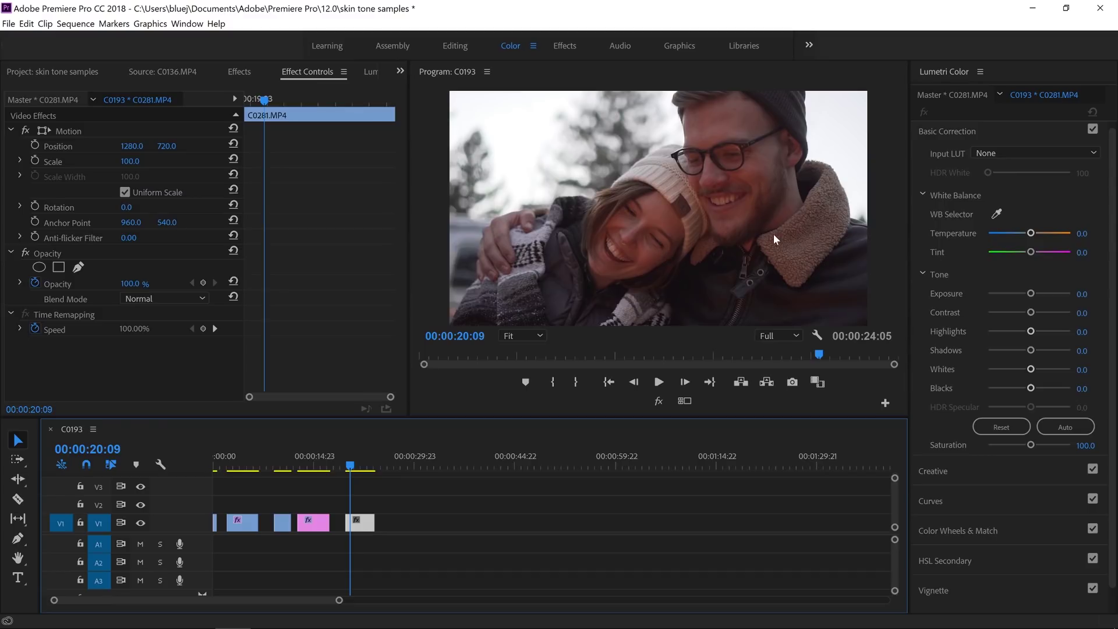
{"action": "left_click", "coordinate": [244, 464]}
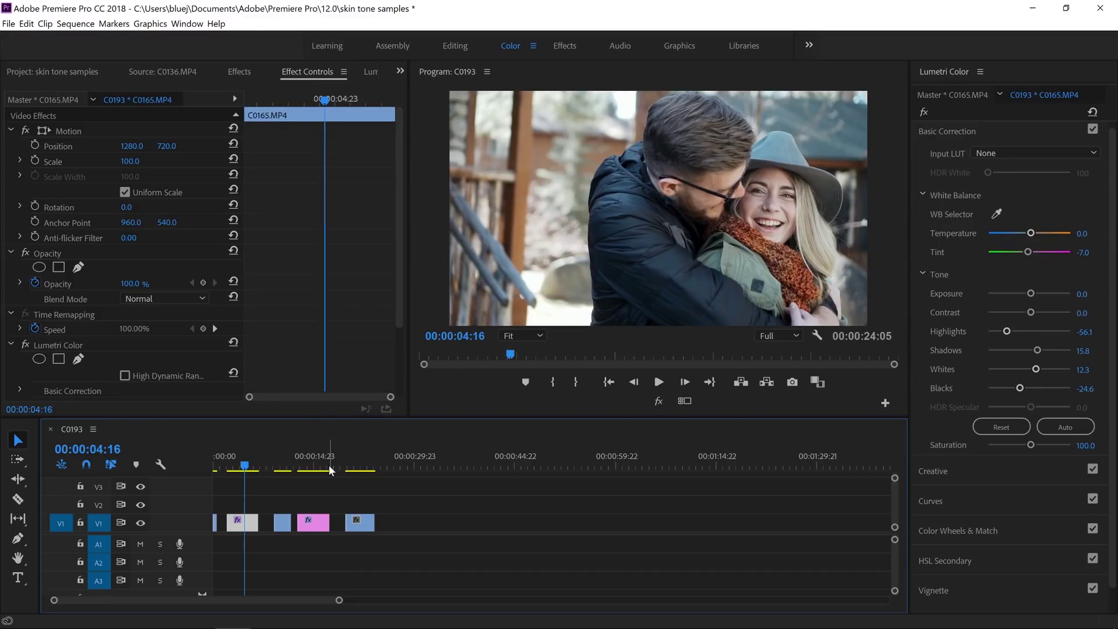
{"action": "left_click", "coordinate": [350, 464]}
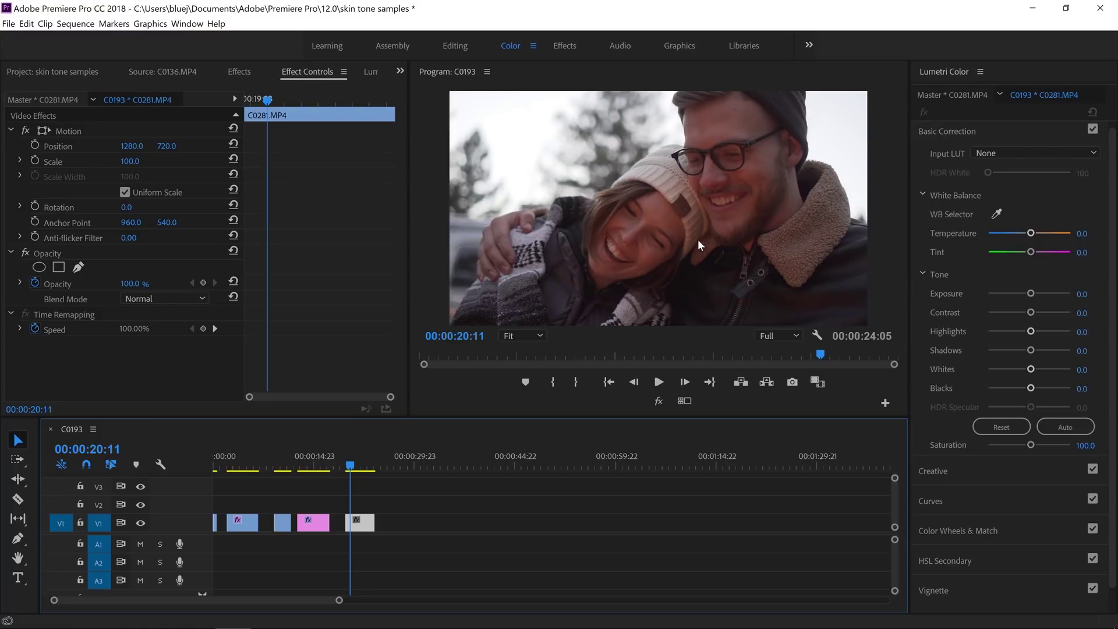
Step: Set clip C0281's highlights to -100, shadows to 33.3, whites to 19.3 and blacks to -21.1, and play back part of it
{"action": "key", "text": "ctrl+z"}
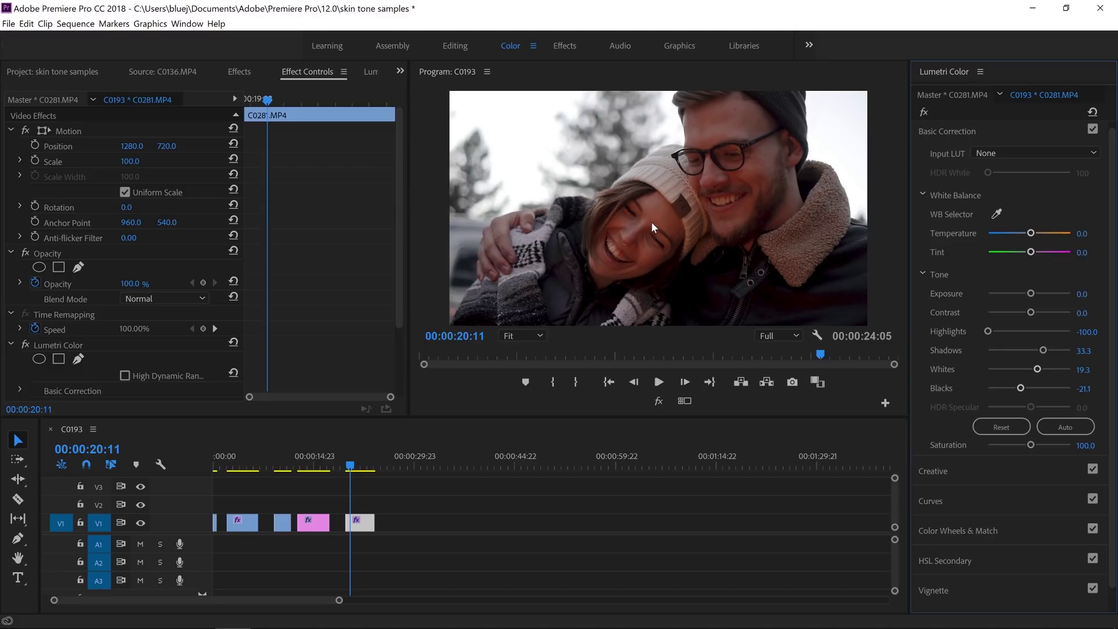
{"action": "key", "text": "ctrl+s"}
{"action": "key", "text": "space"}
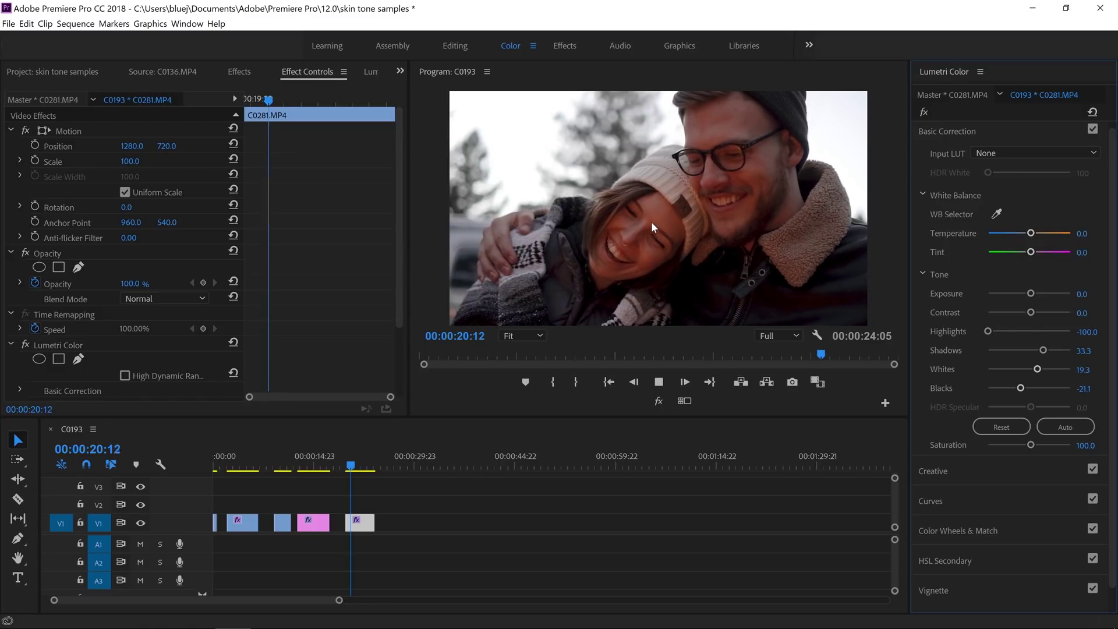
{"action": "key", "text": "space"}
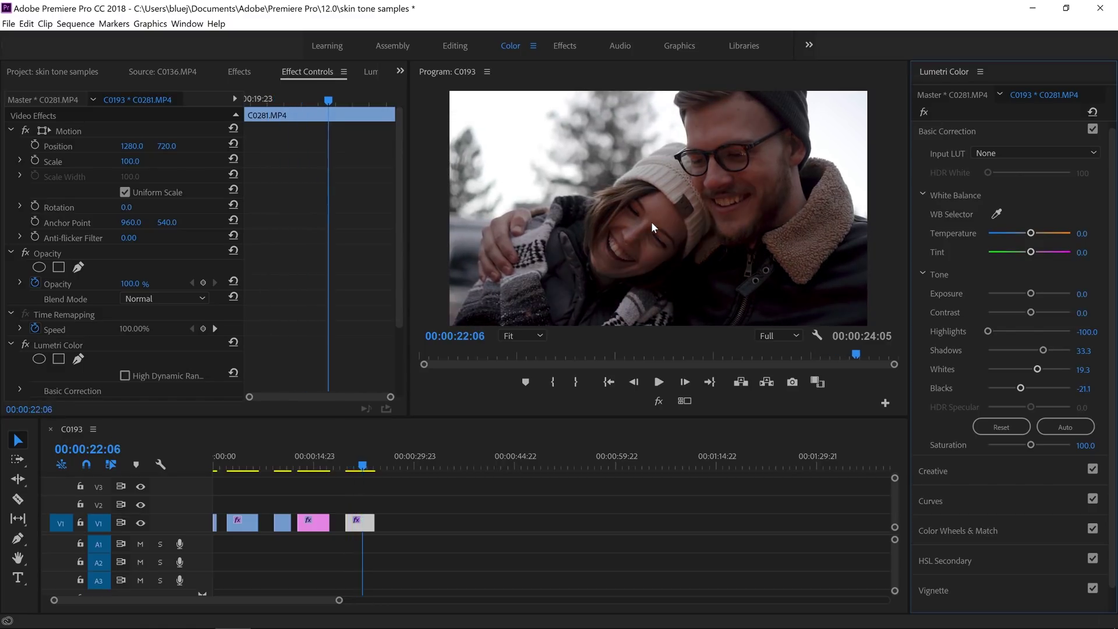